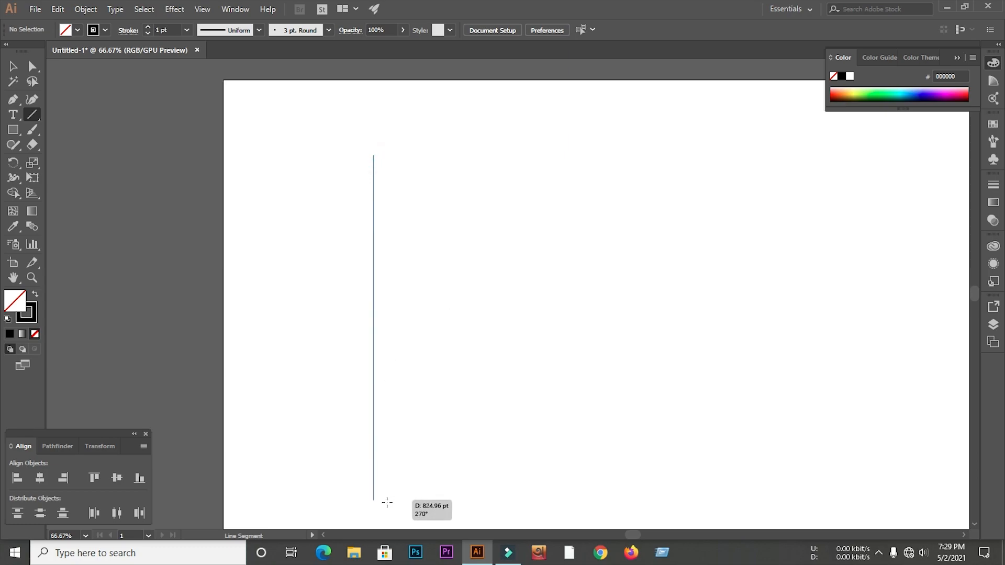
- Duplicate the vertical line sideways repeatedly to build a row of vertical lines with alternating wide and narrow gaps
{"action": "left_click", "coordinate": [17, 65]}
{"action": "left_click_drag", "start_coordinate": [372, 216], "coordinate": [412, 213]}
{"action": "scroll", "coordinate": [338, 217], "scroll_direction": "up", "scroll_amount": 1}
{"action": "left_click_drag", "start_coordinate": [328, 207], "coordinate": [684, 224]}
{"action": "left_click", "coordinate": [728, 224]}
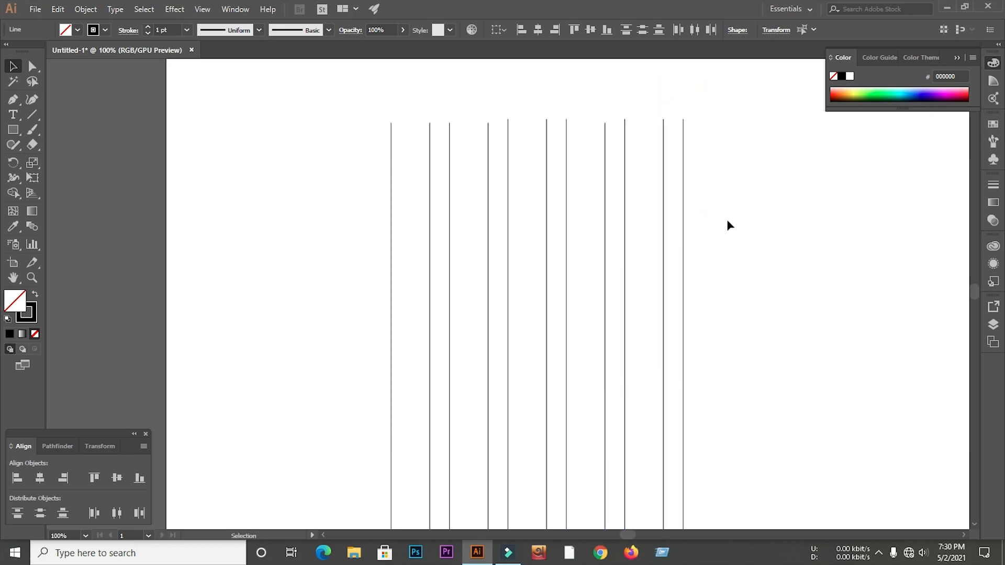
{"action": "left_click_drag", "start_coordinate": [647, 149], "coordinate": [803, 174]}
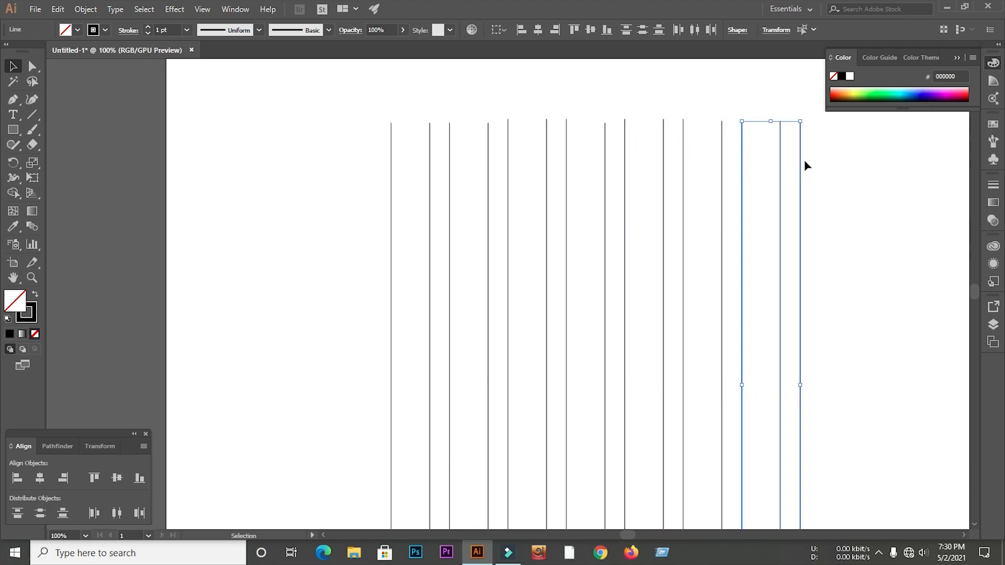
- Copy the last four vertical lines of the row into the empty area to the right of it
{"action": "left_click_drag", "start_coordinate": [720, 107], "coordinate": [822, 215]}
{"action": "key", "text": "ctrl+minus"}
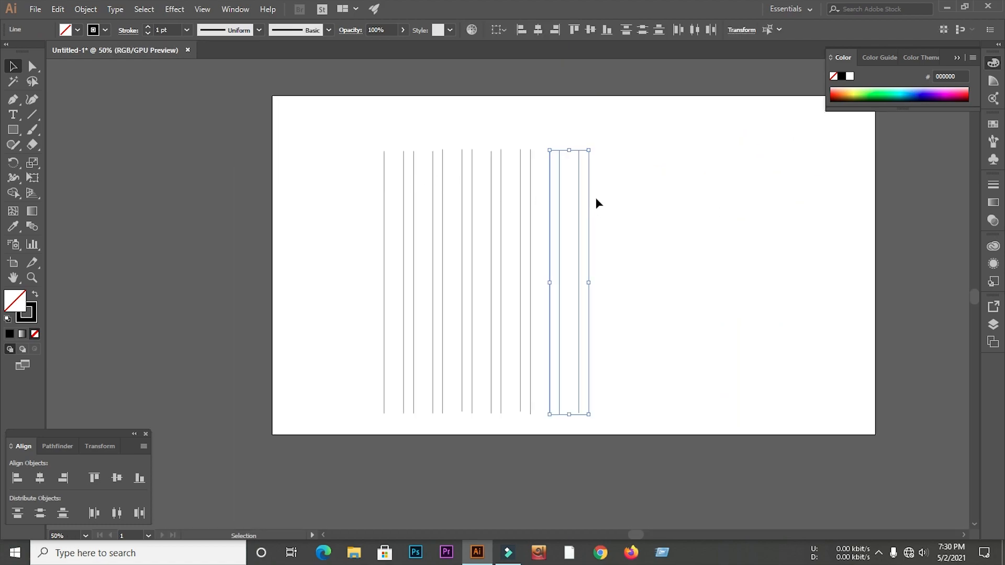
{"action": "left_click_drag", "start_coordinate": [588, 197], "coordinate": [805, 186]}
{"action": "scroll", "coordinate": [579, 161], "scroll_direction": "up", "scroll_amount": 2}
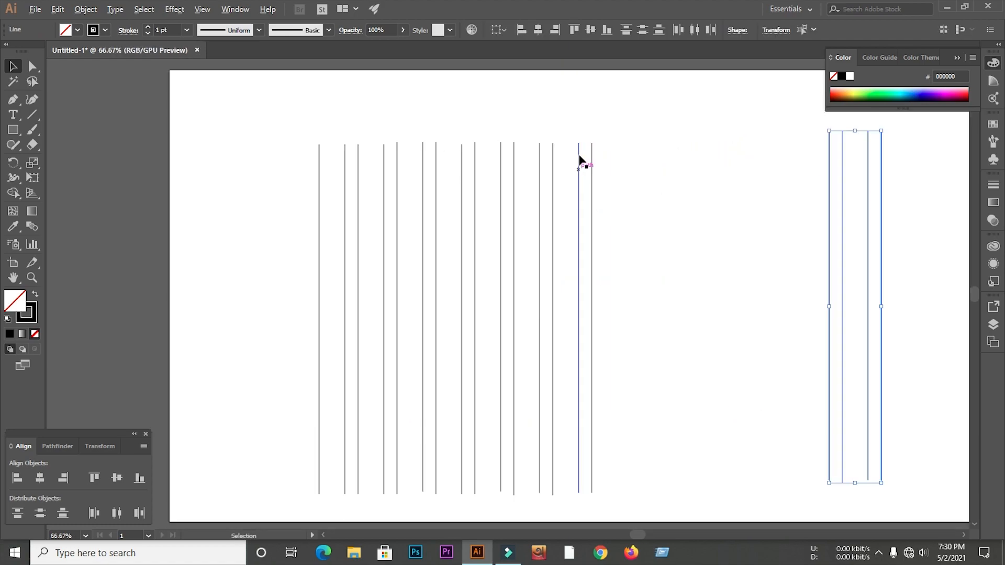
- Delete the outermost line on the right of the main row and align the remaining lines to their bottom edges
{"action": "left_click", "coordinate": [598, 162]}
{"action": "key", "text": "Delete"}
{"action": "left_click_drag", "start_coordinate": [117, 150], "coordinate": [752, 394]}
{"action": "left_click", "coordinate": [139, 478]}
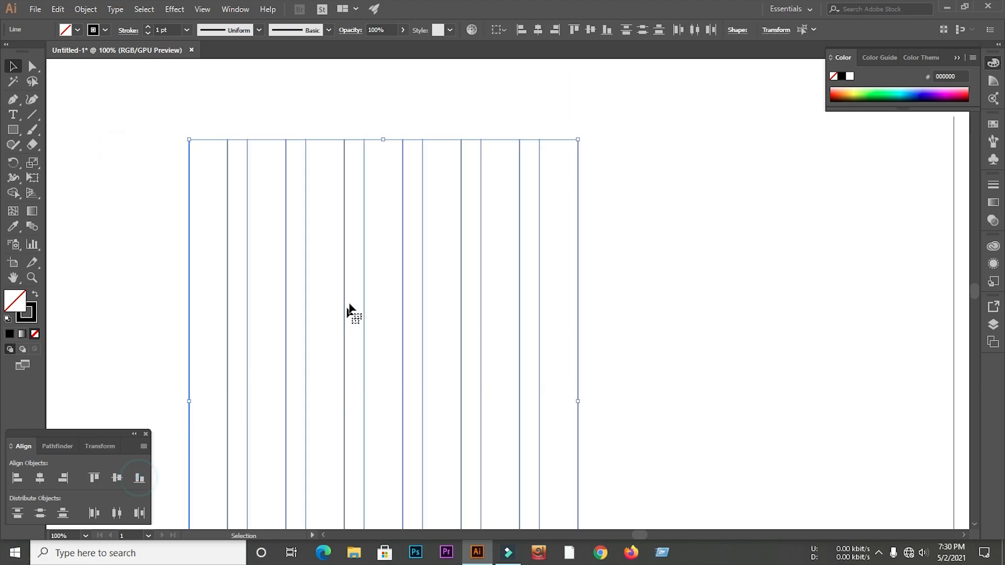
- Group the main row of vertical lines and group the four copied lines separately
{"action": "right_click", "coordinate": [352, 309]}
{"action": "left_click", "coordinate": [387, 128]}
{"action": "left_click", "coordinate": [651, 195]}
{"action": "key", "text": "ctrl+minus"}
{"action": "left_click_drag", "start_coordinate": [605, 179], "coordinate": [812, 343]}
{"action": "right_click", "coordinate": [741, 267]}
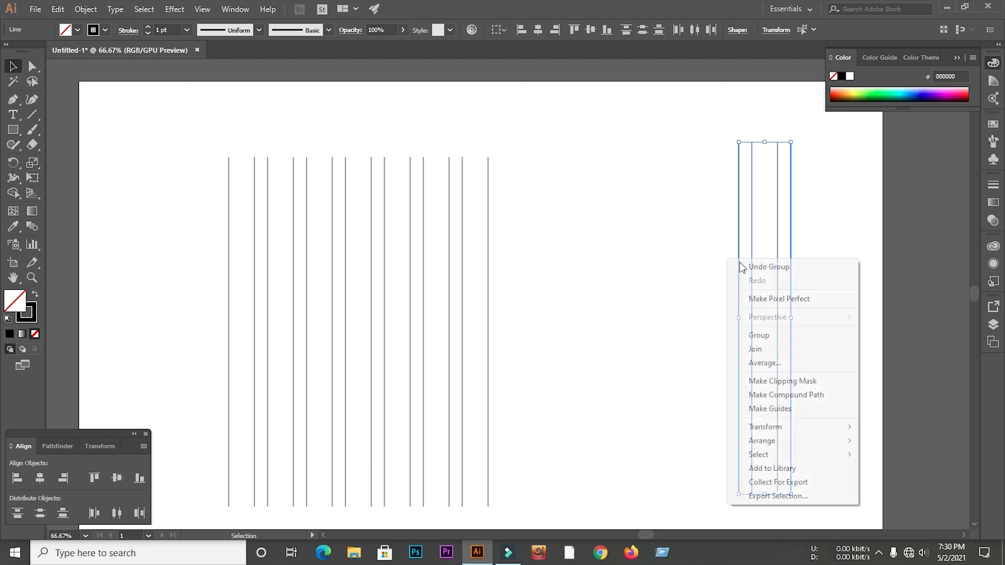
{"action": "left_click", "coordinate": [759, 335]}
{"action": "left_click", "coordinate": [604, 330]}
- Create a rotated copy of the main line group so that its lines slant across the vertical ones
{"action": "left_click_drag", "start_coordinate": [180, 189], "coordinate": [539, 347]}
{"action": "right_click", "coordinate": [488, 282]}
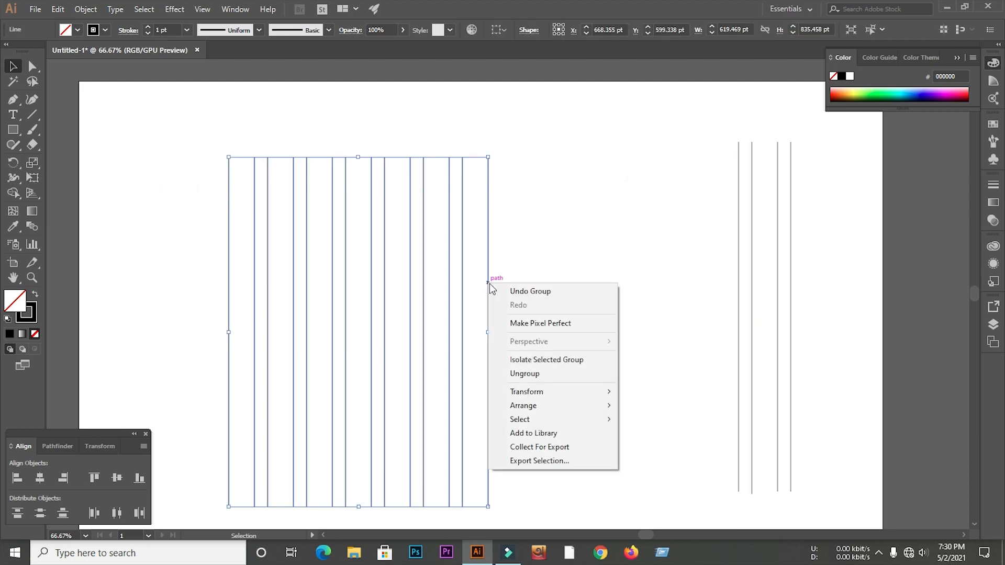
{"action": "left_click", "coordinate": [523, 392]}
{"action": "left_click", "coordinate": [666, 425]}
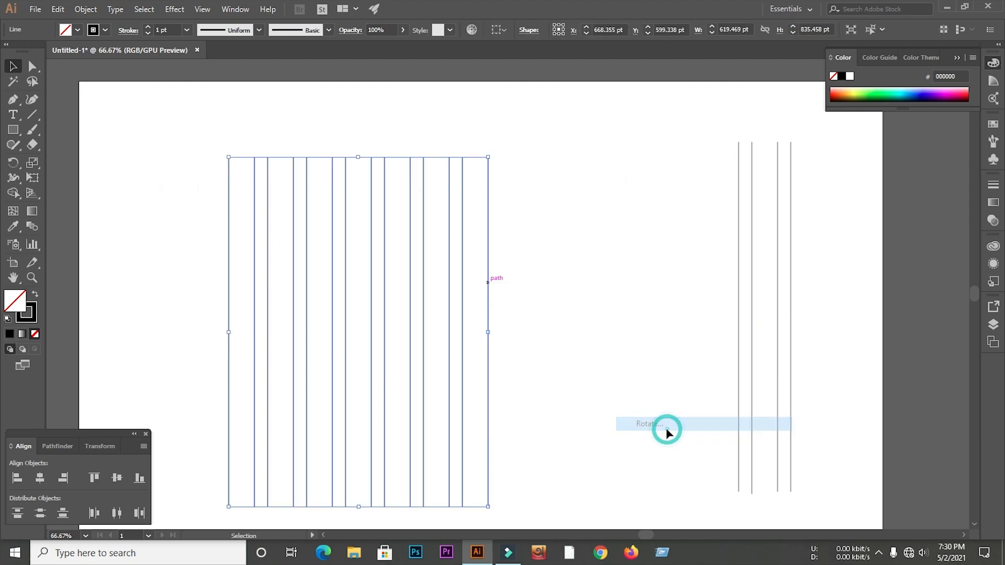
{"action": "left_click", "coordinate": [764, 327]}
- Reflect a copy of the slanted line group across the vertical axis
{"action": "right_click", "coordinate": [550, 324]}
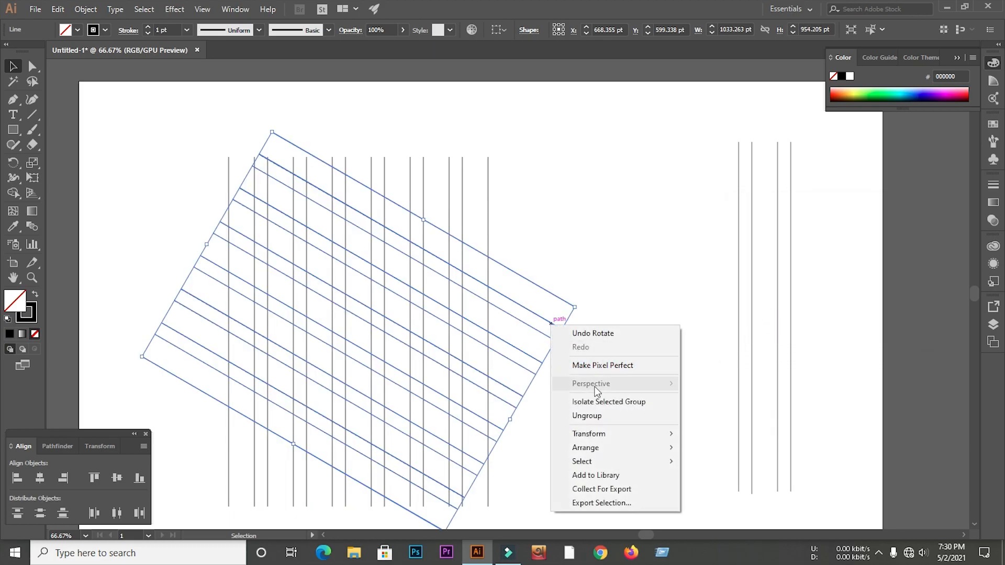
{"action": "left_click", "coordinate": [608, 432]}
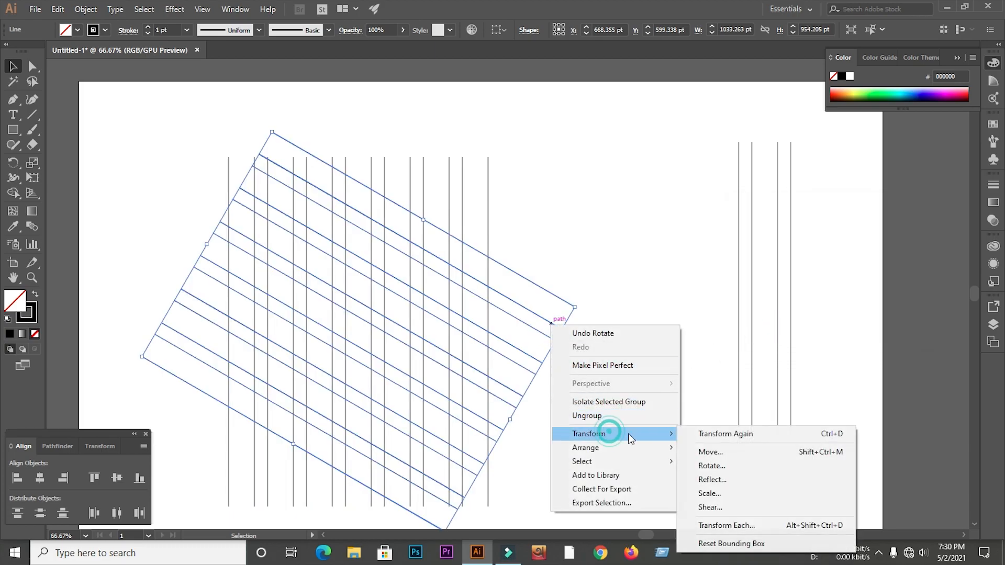
{"action": "left_click", "coordinate": [721, 479]}
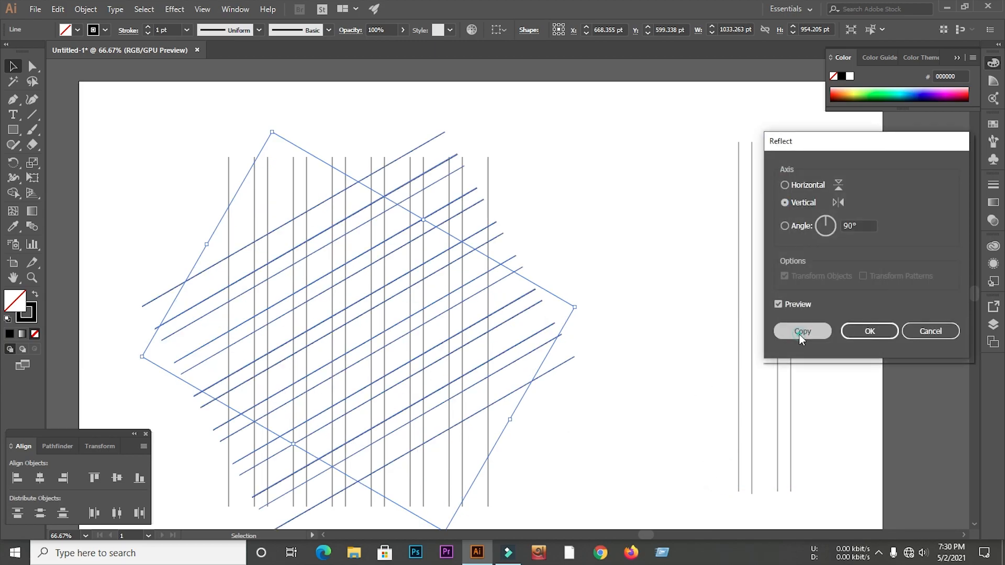
{"action": "left_click", "coordinate": [799, 333]}
- Group the vertical set and the two slanted line sets into one grid
{"action": "left_click_drag", "start_coordinate": [151, 190], "coordinate": [403, 340]}
{"action": "right_click", "coordinate": [403, 338]}
{"action": "left_click", "coordinate": [449, 411]}
{"action": "left_click", "coordinate": [679, 367]}
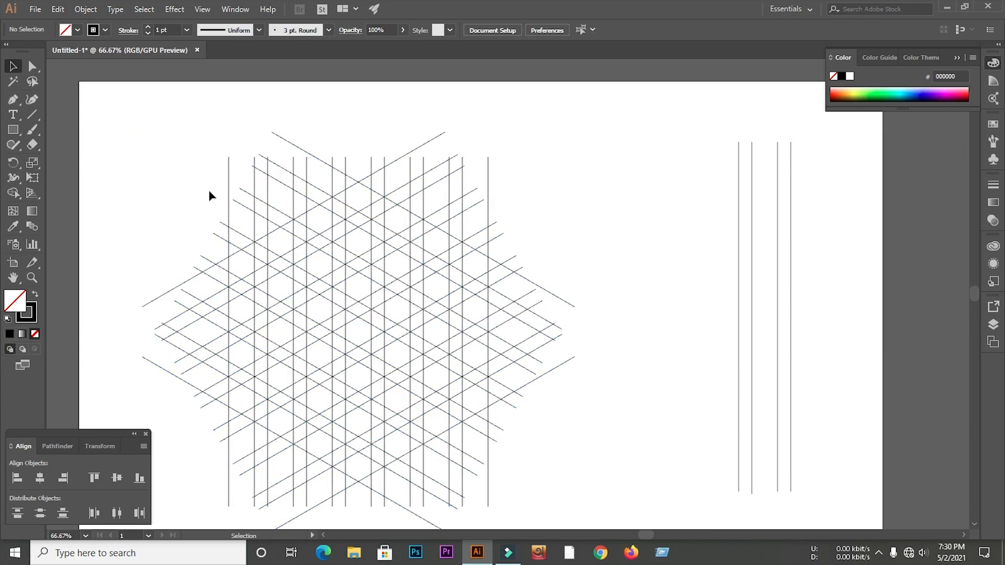
- Rotate the separate four-line group to a horizontal orientation
{"action": "left_click_drag", "start_coordinate": [776, 396], "coordinate": [777, 396]}
{"action": "left_click", "coordinate": [691, 233]}
{"action": "left_click_drag", "start_coordinate": [691, 233], "coordinate": [845, 336]}
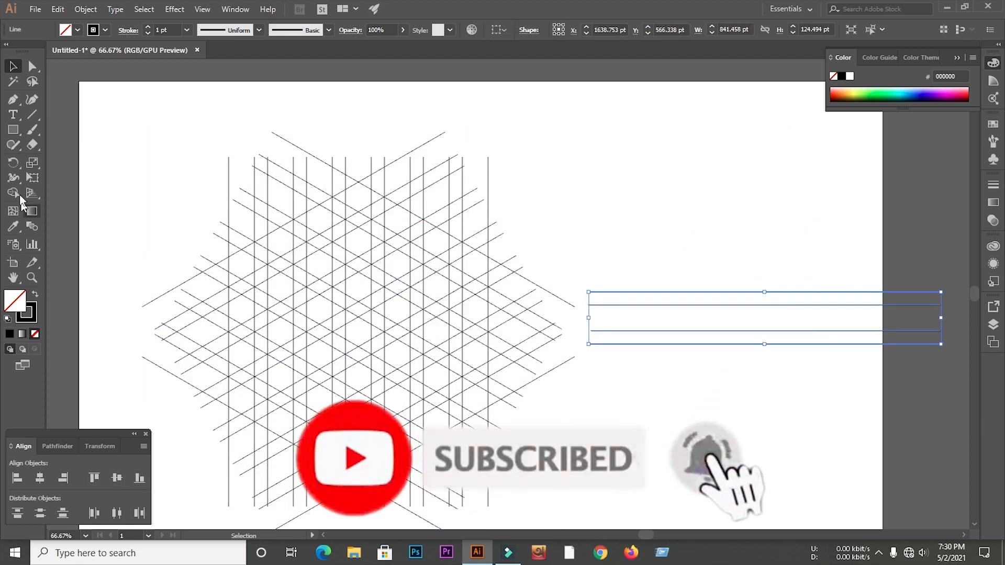
- Align the horizontal four-line group and the grid to each other's centres, both horizontally and vertically
{"action": "left_click_drag", "start_coordinate": [139, 194], "coordinate": [749, 434]}
{"action": "left_click", "coordinate": [42, 478]}
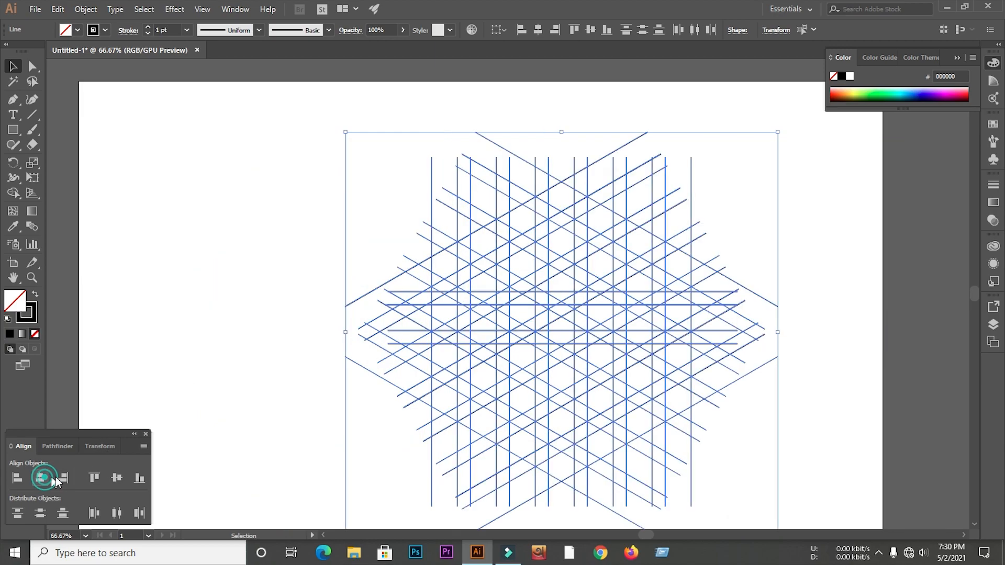
{"action": "left_click", "coordinate": [111, 478]}
{"action": "left_click", "coordinate": [213, 377]}
- Select the complete grid and move it towards the middle of the artboard
{"action": "scroll", "coordinate": [246, 301], "scroll_direction": "down", "scroll_amount": 2}
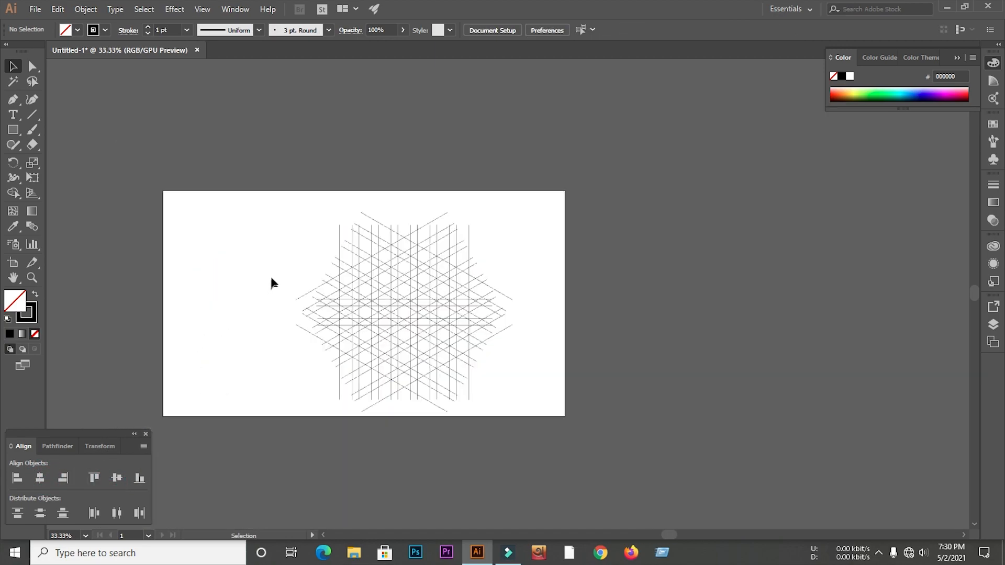
{"action": "left_click_drag", "start_coordinate": [424, 334], "coordinate": [424, 333]}
{"action": "left_click_drag", "start_coordinate": [424, 334], "coordinate": [392, 314]}
{"action": "scroll", "coordinate": [268, 305], "scroll_direction": "up", "scroll_amount": 2}
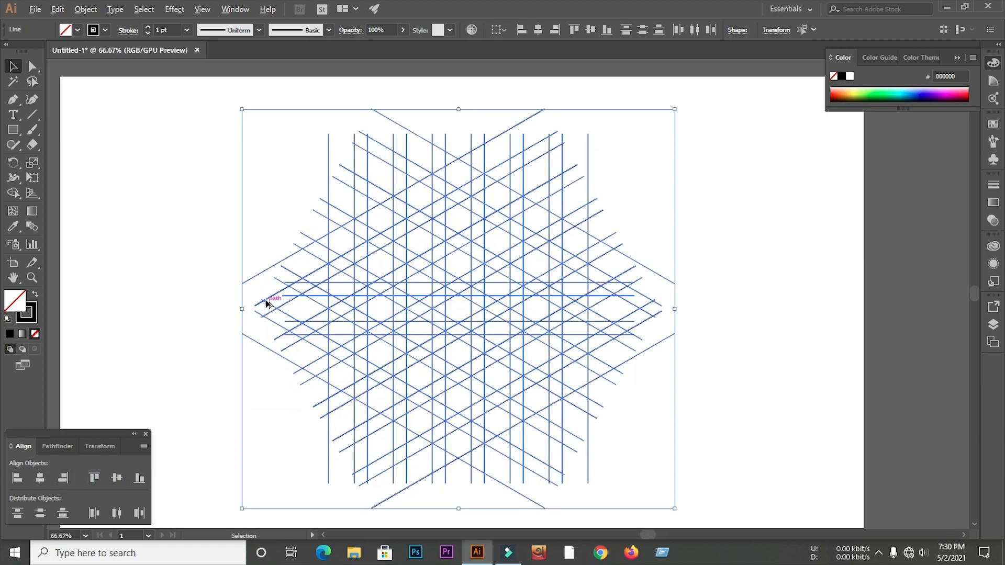
- Swap fill and stroke to get a black fill, and merge grid regions into a rough letter E with the Shape Builder
{"action": "left_click", "coordinate": [34, 295]}
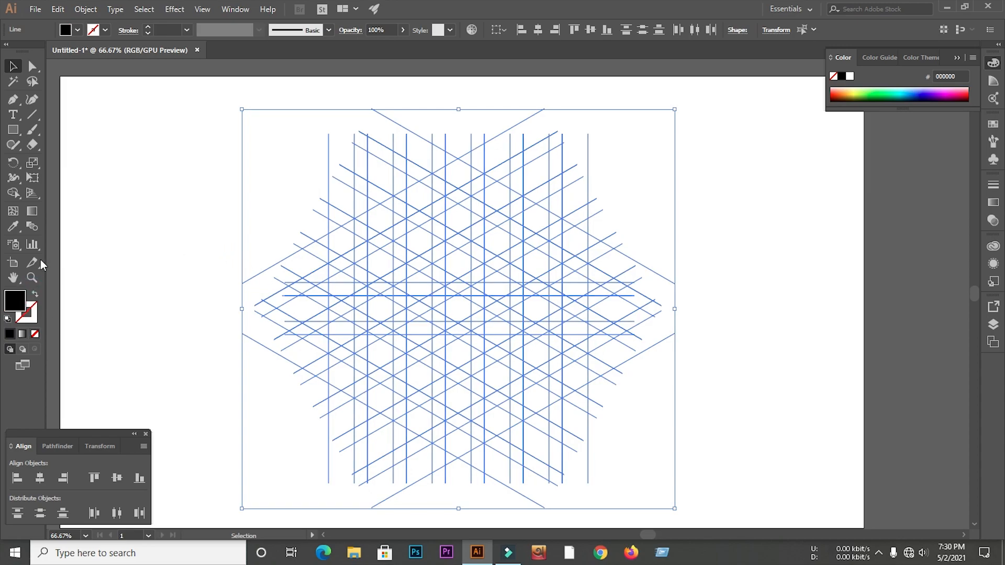
{"action": "left_click", "coordinate": [13, 192]}
{"action": "scroll", "coordinate": [337, 276], "scroll_direction": "up", "scroll_amount": 1}
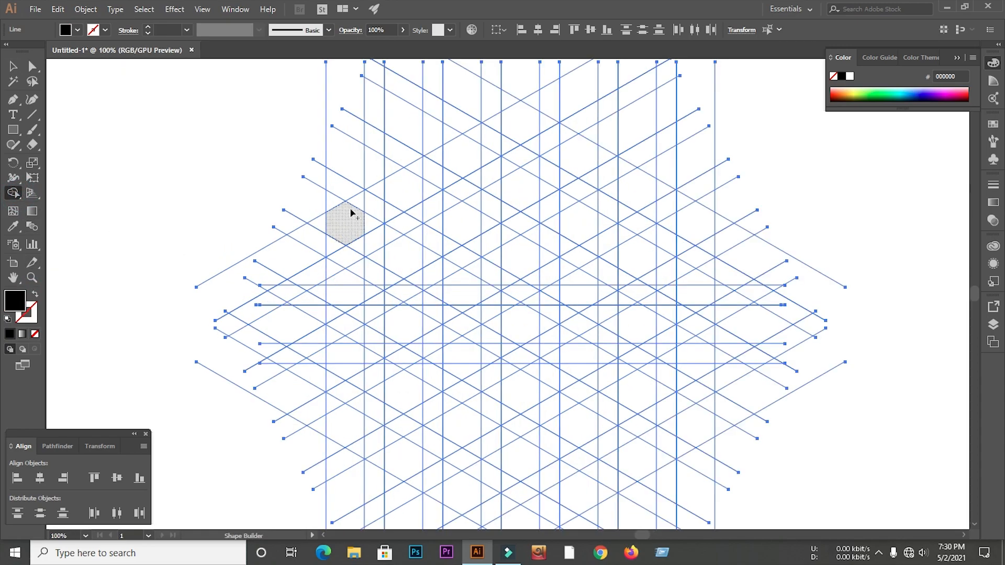
{"action": "scroll", "coordinate": [348, 213], "scroll_direction": "down", "scroll_amount": 1}
{"action": "left_click_drag", "start_coordinate": [346, 197], "coordinate": [349, 398]}
{"action": "left_click_drag", "start_coordinate": [405, 358], "coordinate": [406, 356]}
{"action": "mouse_move", "coordinate": [405, 291]}
{"action": "left_mouse_down"}
{"action": "mouse_move", "coordinate": [352, 299]}
{"action": "mouse_move", "coordinate": [364, 293]}
{"action": "left_mouse_up"}
{"action": "mouse_move", "coordinate": [348, 183]}
{"action": "left_mouse_down"}
{"action": "mouse_move", "coordinate": [398, 154]}
{"action": "mouse_move", "coordinate": [410, 226]}
{"action": "left_mouse_up"}
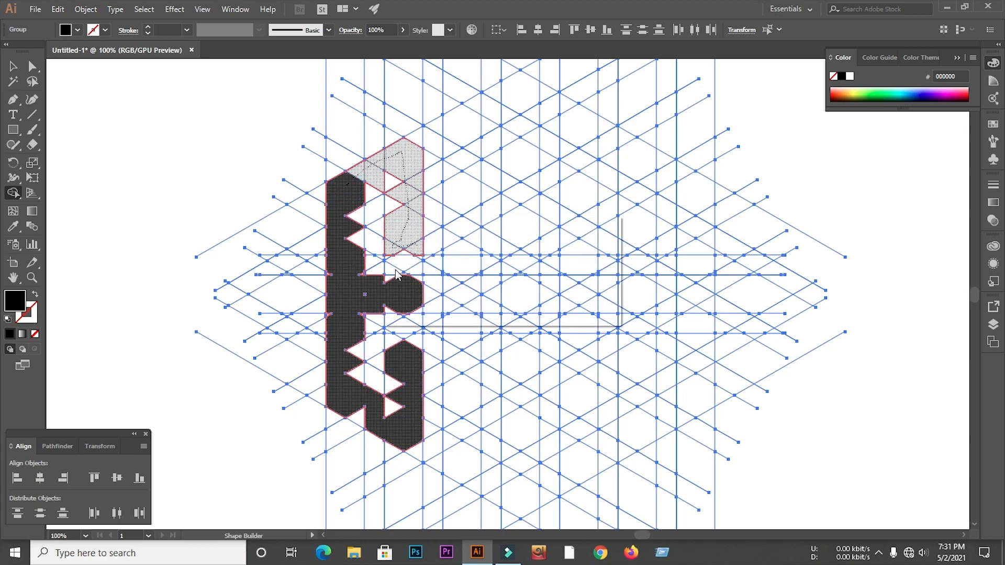
{"action": "left_click_drag", "start_coordinate": [396, 274], "coordinate": [396, 275]}
- Fill the notches along the E's stem and its upper arm with the Shape Builder, undoing a stray merge
{"action": "scroll", "coordinate": [377, 178], "scroll_direction": "up", "scroll_amount": 3}
{"action": "mouse_move", "coordinate": [374, 182]}
{"action": "left_mouse_down"}
{"action": "mouse_move", "coordinate": [320, 254]}
{"action": "mouse_move", "coordinate": [314, 391]}
{"action": "left_mouse_up"}
{"action": "mouse_move", "coordinate": [354, 265]}
{"action": "left_mouse_down"}
{"action": "mouse_move", "coordinate": [332, 221]}
{"action": "mouse_move", "coordinate": [478, 99]}
{"action": "mouse_move", "coordinate": [479, 267]}
{"action": "left_mouse_up"}
{"action": "key", "text": "ctrl+z"}
{"action": "mouse_move", "coordinate": [494, 122]}
{"action": "left_mouse_down"}
{"action": "mouse_move", "coordinate": [453, 187]}
{"action": "mouse_move", "coordinate": [433, 301]}
{"action": "mouse_move", "coordinate": [433, 371]}
{"action": "mouse_move", "coordinate": [443, 393]}
{"action": "left_mouse_up"}
{"action": "scroll", "coordinate": [487, 202], "scroll_direction": "down", "scroll_amount": 3}
{"action": "scroll", "coordinate": [451, 307], "scroll_direction": "up", "scroll_amount": 3}
- Fill the gaps where the E's middle bar meets the stem and square off the bar's end
{"action": "left_click_drag", "start_coordinate": [315, 303], "coordinate": [304, 338]}
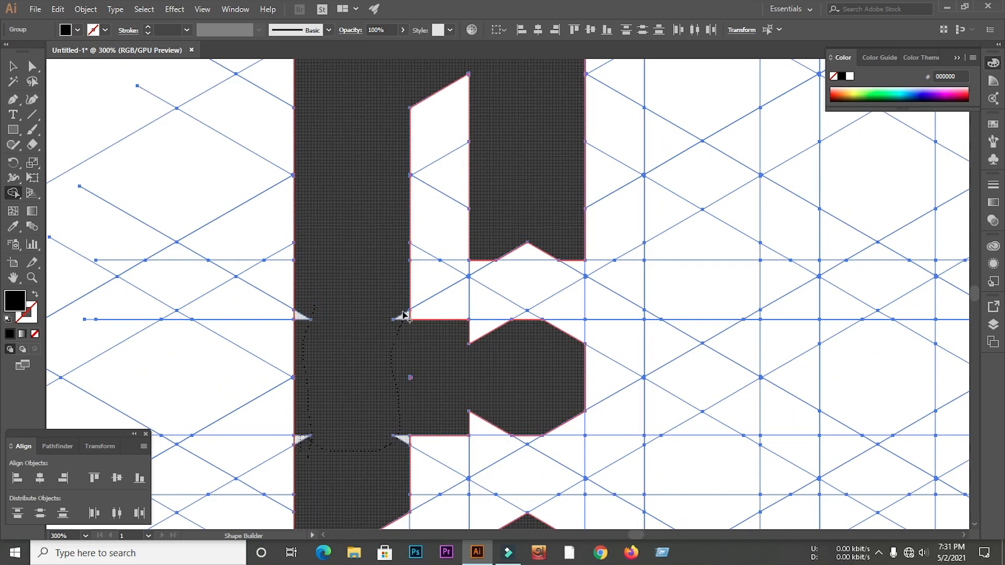
{"action": "left_click_drag", "start_coordinate": [345, 329], "coordinate": [429, 350]}
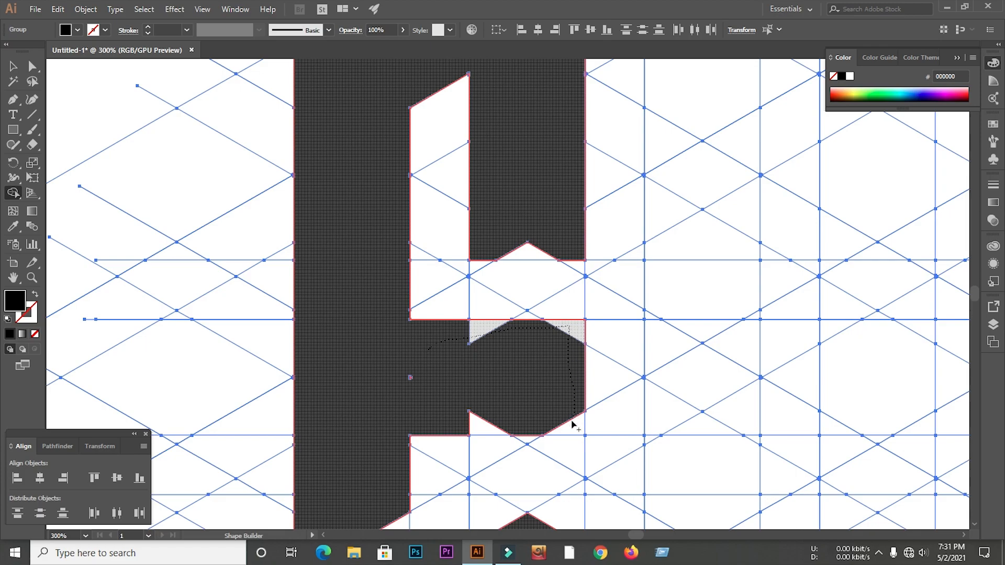
{"action": "mouse_move", "coordinate": [406, 386]}
{"action": "left_mouse_down"}
{"action": "mouse_move", "coordinate": [395, 358]}
{"action": "mouse_move", "coordinate": [415, 377]}
{"action": "left_mouse_up"}
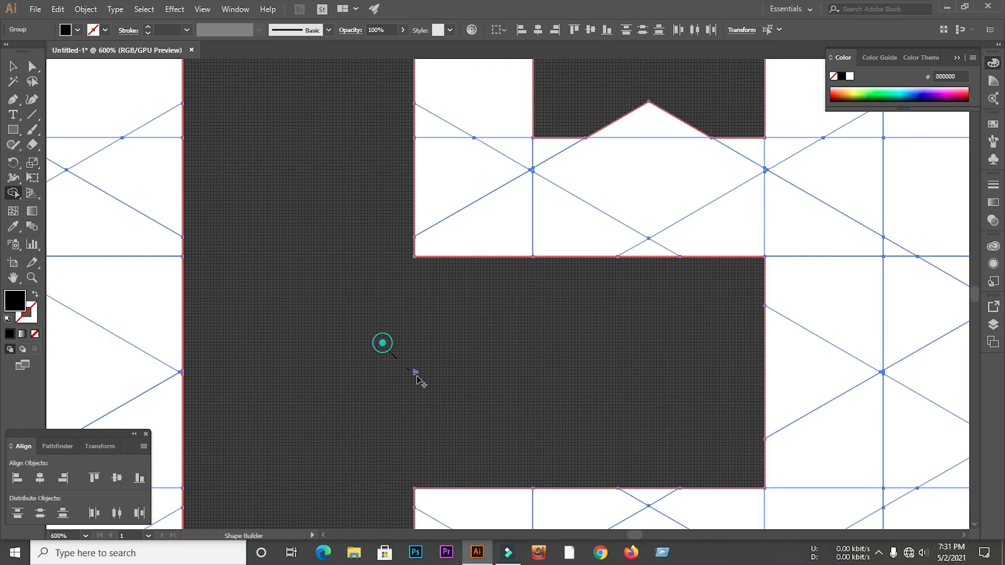
- Fill the notches in the E's lower arm and extend its slanted bottom edge to a straight outline
{"action": "scroll", "coordinate": [504, 348], "scroll_direction": "down", "scroll_amount": 3}
{"action": "scroll", "coordinate": [479, 370], "scroll_direction": "up", "scroll_amount": 2}
{"action": "scroll", "coordinate": [478, 370], "scroll_direction": "up", "scroll_amount": 3}
{"action": "mouse_move", "coordinate": [443, 245]}
{"action": "left_mouse_down"}
{"action": "mouse_move", "coordinate": [470, 413]}
{"action": "mouse_move", "coordinate": [443, 416]}
{"action": "left_mouse_up"}
{"action": "scroll", "coordinate": [442, 416], "scroll_direction": "down", "scroll_amount": 2}
{"action": "left_click", "coordinate": [547, 311]}
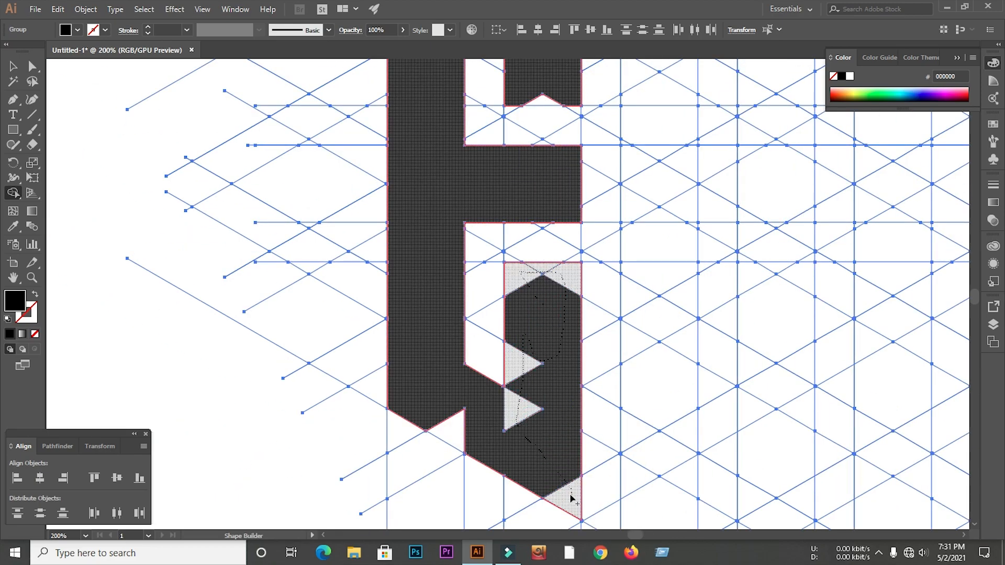
{"action": "left_click_drag", "start_coordinate": [411, 410], "coordinate": [429, 394]}
{"action": "scroll", "coordinate": [441, 303], "scroll_direction": "down", "scroll_amount": 3}
- Fill the triangular notch at the lower end of the E's upper arm
{"action": "scroll", "coordinate": [446, 197], "scroll_direction": "up", "scroll_amount": 5}
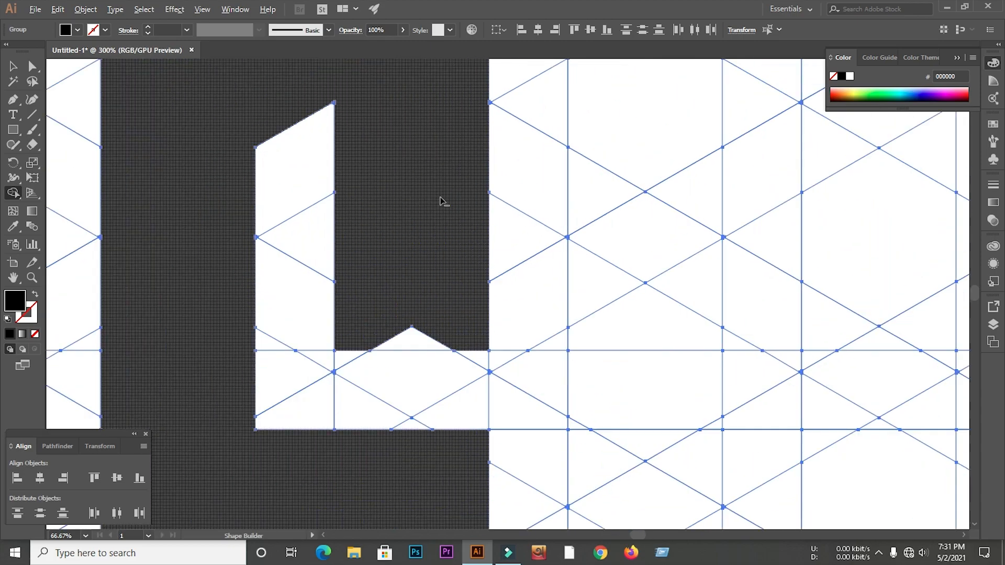
{"action": "left_click", "coordinate": [407, 334]}
{"action": "scroll", "coordinate": [442, 307], "scroll_direction": "down", "scroll_amount": 4}
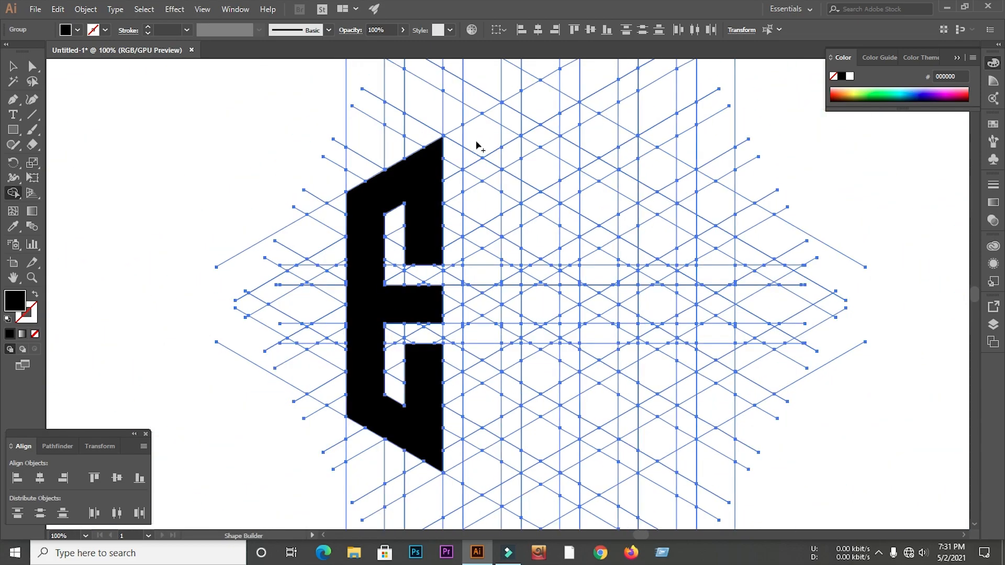
- Merge grid regions beside the E into a rough three-stem letter M and fill the notches in its left stem
{"action": "mouse_move", "coordinate": [483, 178]}
{"action": "left_mouse_down"}
{"action": "mouse_move", "coordinate": [479, 482]}
{"action": "mouse_move", "coordinate": [503, 184]}
{"action": "mouse_move", "coordinate": [481, 148]}
{"action": "mouse_move", "coordinate": [538, 101]}
{"action": "mouse_move", "coordinate": [554, 265]}
{"action": "mouse_move", "coordinate": [539, 512]}
{"action": "mouse_move", "coordinate": [543, 101]}
{"action": "mouse_move", "coordinate": [602, 151]}
{"action": "mouse_move", "coordinate": [601, 475]}
{"action": "left_mouse_up"}
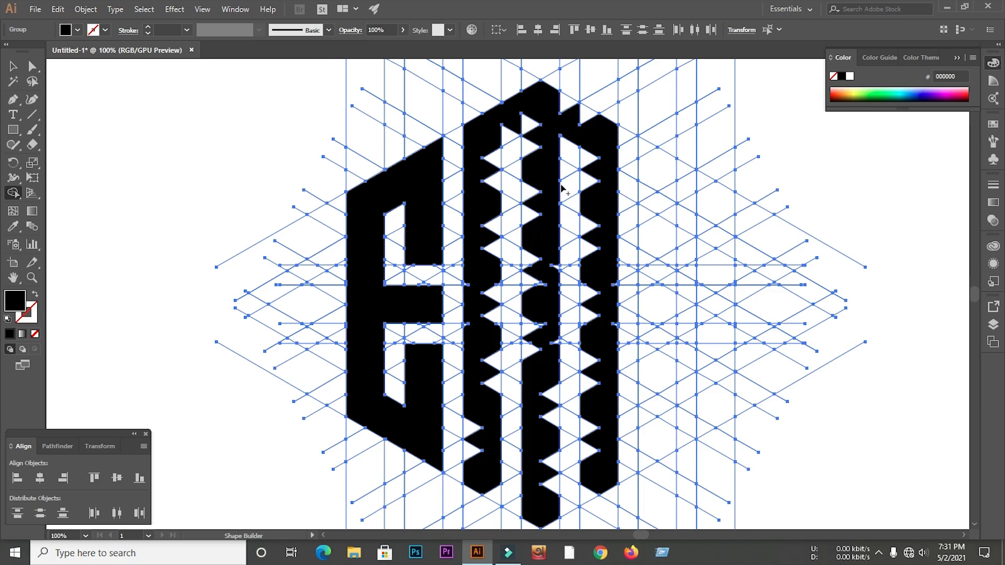
{"action": "scroll", "coordinate": [532, 150], "scroll_direction": "down", "scroll_amount": 3}
{"action": "scroll", "coordinate": [530, 153], "scroll_direction": "up", "scroll_amount": 4}
{"action": "mouse_move", "coordinate": [479, 102]}
{"action": "left_mouse_down"}
{"action": "mouse_move", "coordinate": [466, 377]}
{"action": "mouse_move", "coordinate": [441, 330]}
{"action": "mouse_move", "coordinate": [443, 405]}
{"action": "mouse_move", "coordinate": [442, 253]}
{"action": "mouse_move", "coordinate": [478, 90]}
{"action": "left_mouse_up"}
{"action": "scroll", "coordinate": [471, 281], "scroll_direction": "down", "scroll_amount": 3}
{"action": "scroll", "coordinate": [475, 352], "scroll_direction": "up", "scroll_amount": 4}
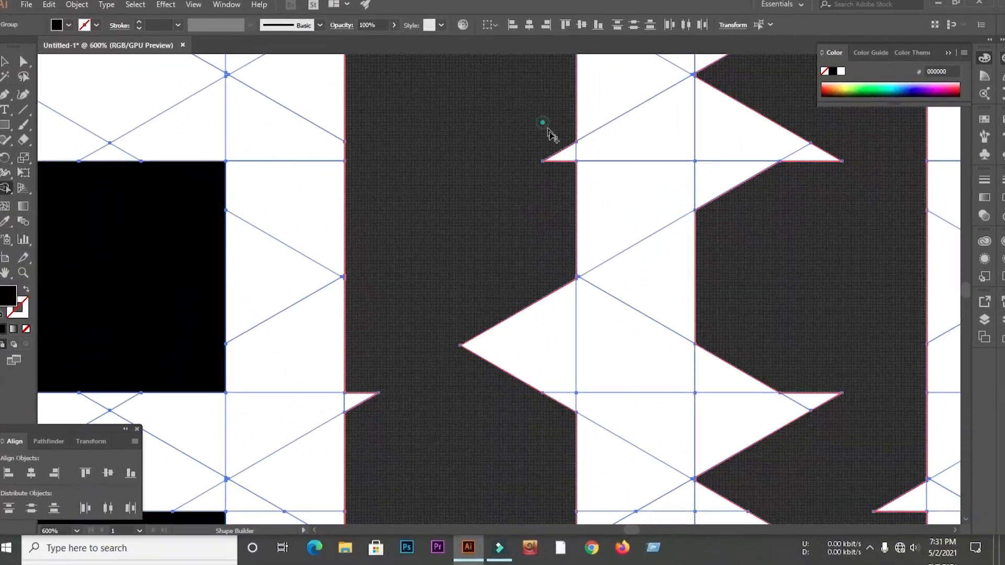
{"action": "mouse_move", "coordinate": [557, 134]}
{"action": "left_mouse_down"}
{"action": "mouse_move", "coordinate": [548, 269]}
{"action": "mouse_move", "coordinate": [510, 438]}
{"action": "left_mouse_up"}
{"action": "left_click_drag", "start_coordinate": [571, 407], "coordinate": [543, 387]}
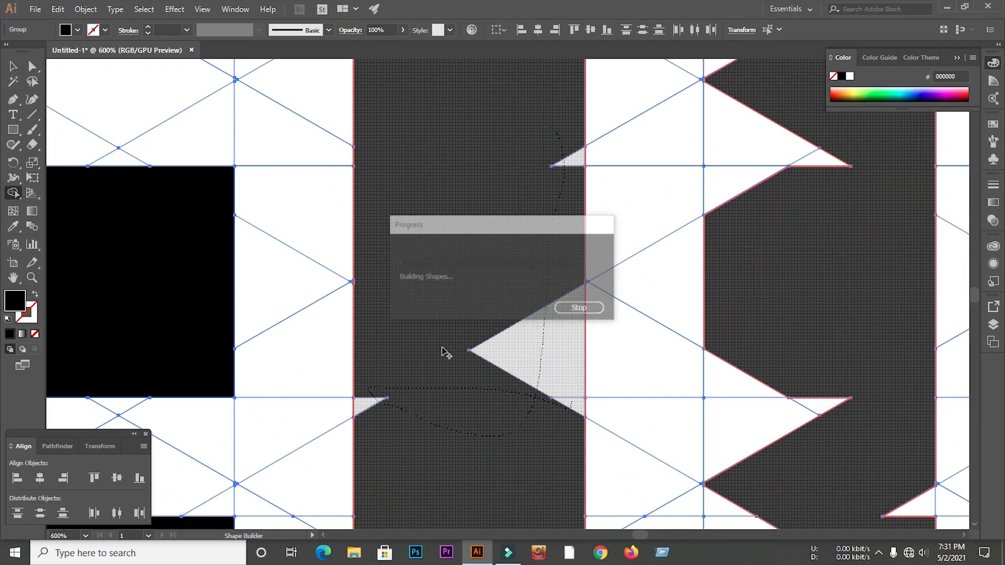
- Fill the notches along both sides of the M's middle stem with the Shape Builder
{"action": "scroll", "coordinate": [443, 346], "scroll_direction": "down", "scroll_amount": 2}
{"action": "scroll", "coordinate": [530, 181], "scroll_direction": "down", "scroll_amount": 1}
{"action": "left_click_drag", "start_coordinate": [578, 66], "coordinate": [583, 430]}
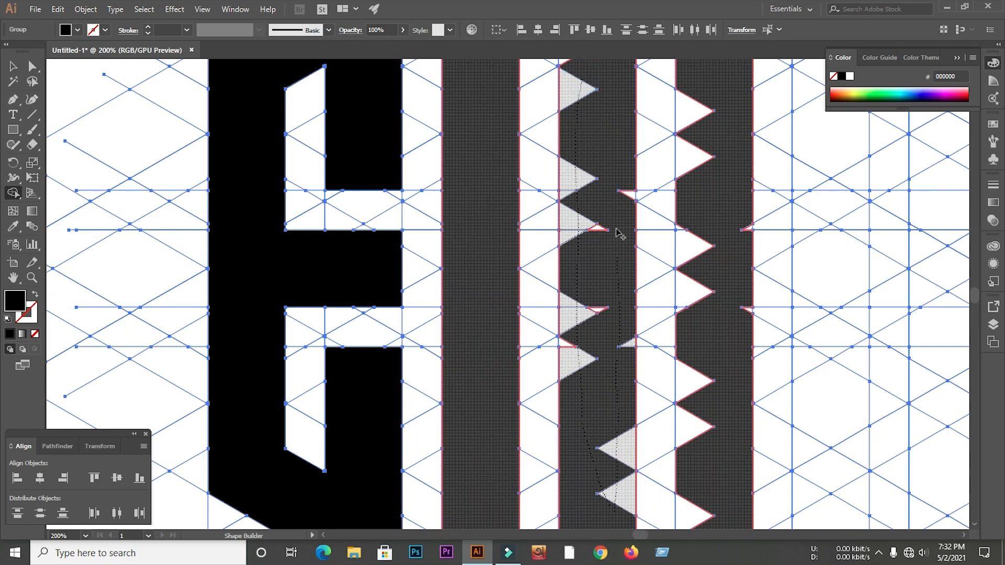
{"action": "mouse_move", "coordinate": [625, 189]}
{"action": "left_mouse_down"}
{"action": "mouse_move", "coordinate": [596, 210]}
{"action": "mouse_move", "coordinate": [545, 222]}
{"action": "left_mouse_up"}
{"action": "scroll", "coordinate": [544, 222], "scroll_direction": "down", "scroll_amount": 2}
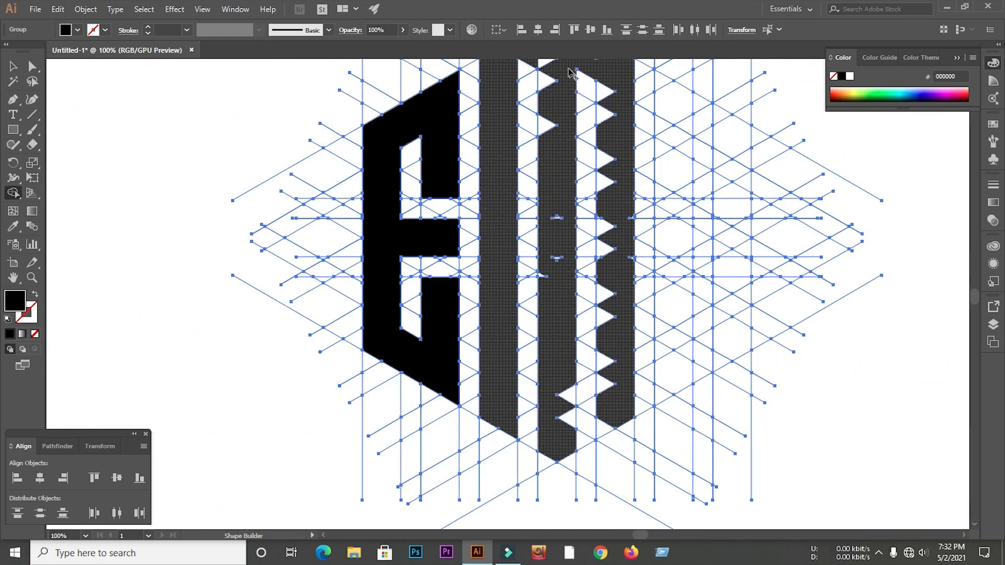
- Fill the gaps in the M's peak and the upper parts of its middle and right stems
{"action": "scroll", "coordinate": [544, 126], "scroll_direction": "up", "scroll_amount": 3}
{"action": "mouse_move", "coordinate": [549, 157]}
{"action": "left_mouse_down"}
{"action": "mouse_move", "coordinate": [560, 240]}
{"action": "mouse_move", "coordinate": [556, 418]}
{"action": "left_mouse_up"}
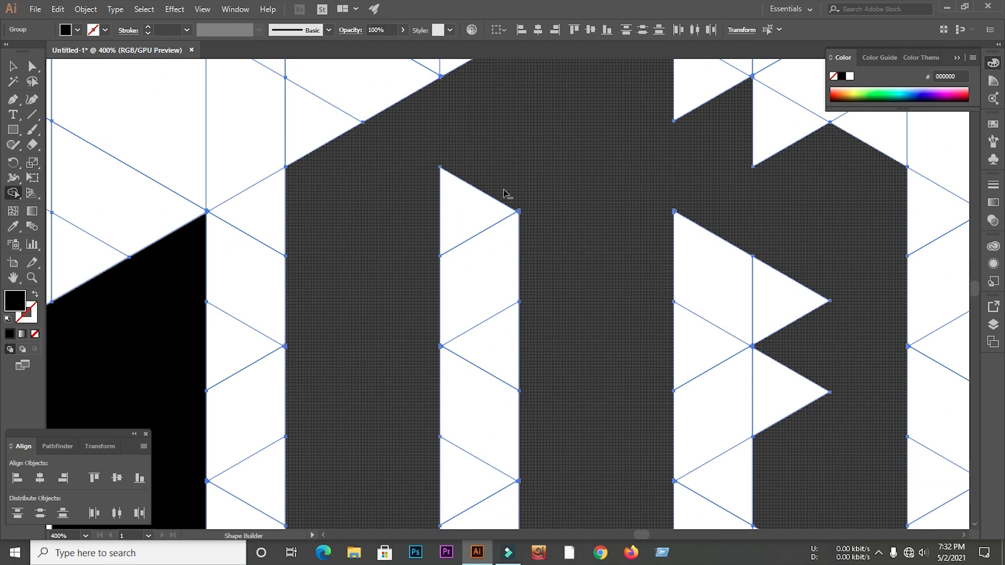
{"action": "left_click_drag", "start_coordinate": [428, 236], "coordinate": [526, 183]}
{"action": "left_click_drag", "start_coordinate": [599, 97], "coordinate": [718, 152]}
{"action": "left_click_drag", "start_coordinate": [737, 252], "coordinate": [728, 513]}
- Fill the small gaps at the centre and the notches near the lower end of the M's middle stem
{"action": "scroll", "coordinate": [570, 224], "scroll_direction": "down", "scroll_amount": 3}
{"action": "scroll", "coordinate": [565, 374], "scroll_direction": "down", "scroll_amount": 2}
{"action": "scroll", "coordinate": [565, 374], "scroll_direction": "up", "scroll_amount": 3}
{"action": "left_click_drag", "start_coordinate": [526, 308], "coordinate": [529, 332]}
{"action": "left_click_drag", "start_coordinate": [573, 204], "coordinate": [568, 152]}
{"action": "scroll", "coordinate": [555, 134], "scroll_direction": "down", "scroll_amount": 3}
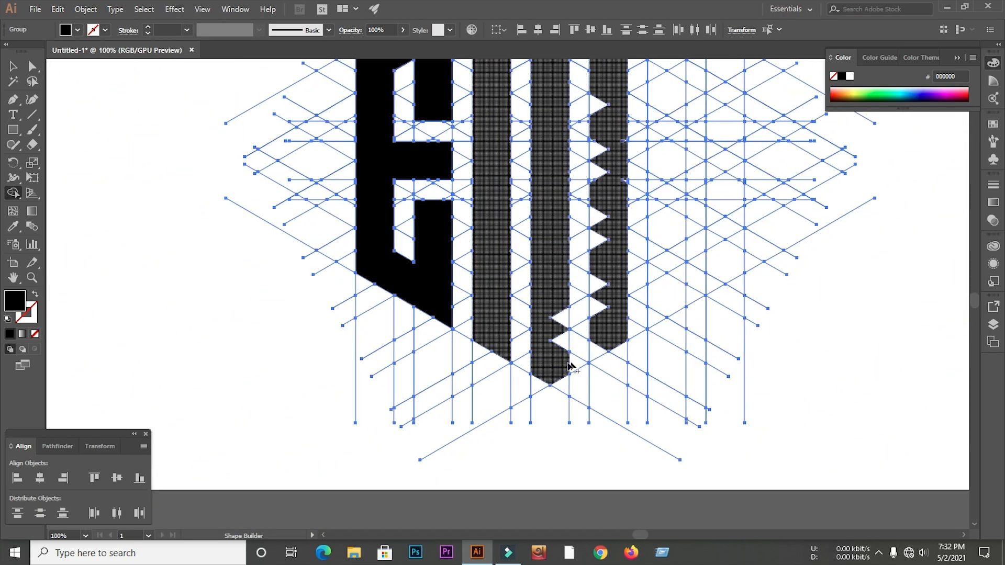
{"action": "scroll", "coordinate": [568, 366], "scroll_direction": "up", "scroll_amount": 3}
{"action": "mouse_move", "coordinate": [552, 205]}
{"action": "left_mouse_down"}
{"action": "mouse_move", "coordinate": [565, 372]}
{"action": "mouse_move", "coordinate": [535, 266]}
{"action": "mouse_move", "coordinate": [538, 158]}
{"action": "left_mouse_up"}
- Fill the remaining notches and slivers in the M's right stem to complete the letter
{"action": "scroll", "coordinate": [670, 104], "scroll_direction": "down", "scroll_amount": 3}
{"action": "scroll", "coordinate": [605, 135], "scroll_direction": "up", "scroll_amount": 3}
{"action": "scroll", "coordinate": [539, 157], "scroll_direction": "down", "scroll_amount": 5}
{"action": "scroll", "coordinate": [539, 152], "scroll_direction": "up", "scroll_amount": 4}
{"action": "left_click_drag", "start_coordinate": [586, 241], "coordinate": [572, 433]}
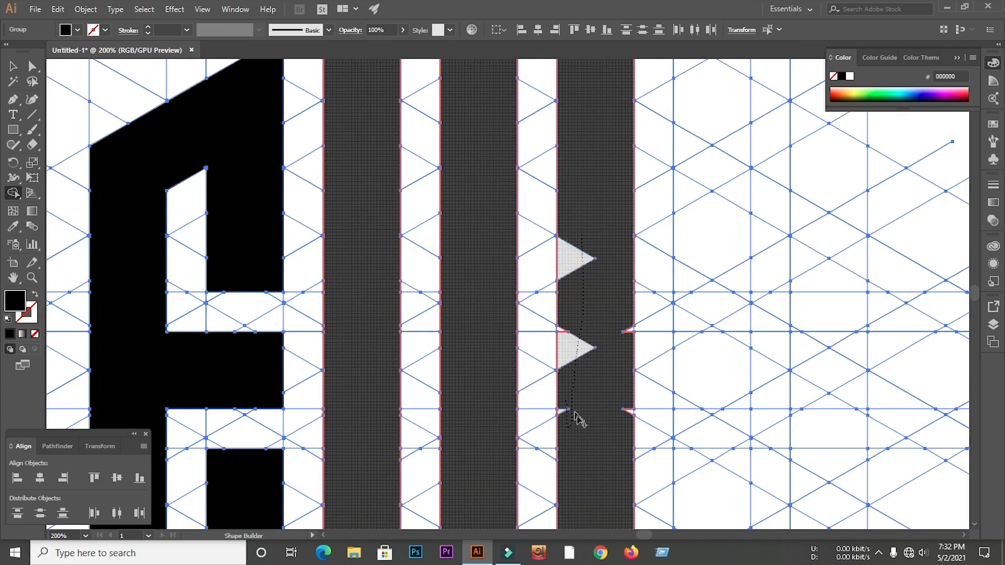
{"action": "left_click_drag", "start_coordinate": [607, 301], "coordinate": [597, 240]}
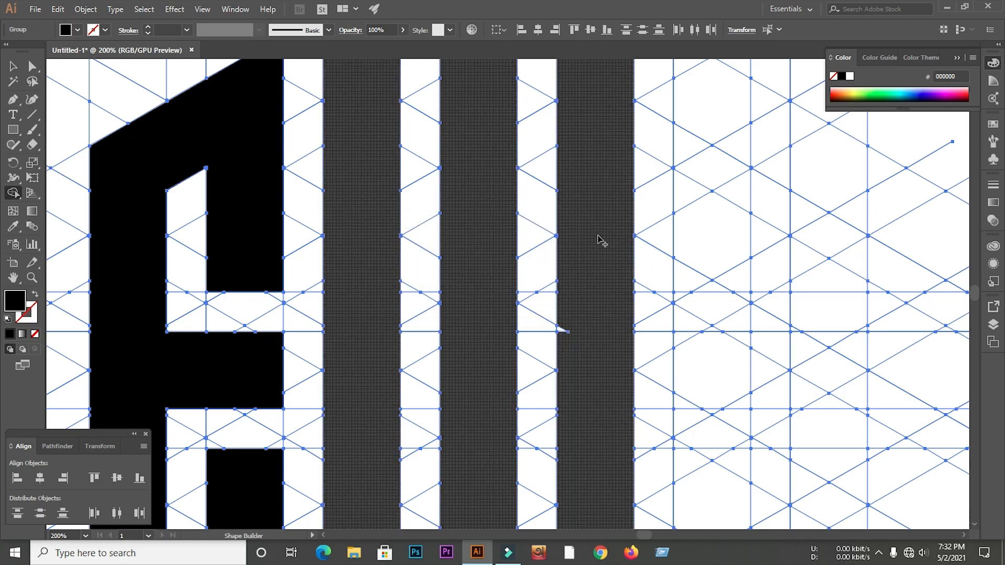
{"action": "scroll", "coordinate": [597, 239], "scroll_direction": "down", "scroll_amount": 4}
{"action": "scroll", "coordinate": [544, 235], "scroll_direction": "up", "scroll_amount": 6}
{"action": "scroll", "coordinate": [557, 301], "scroll_direction": "down", "scroll_amount": 6}
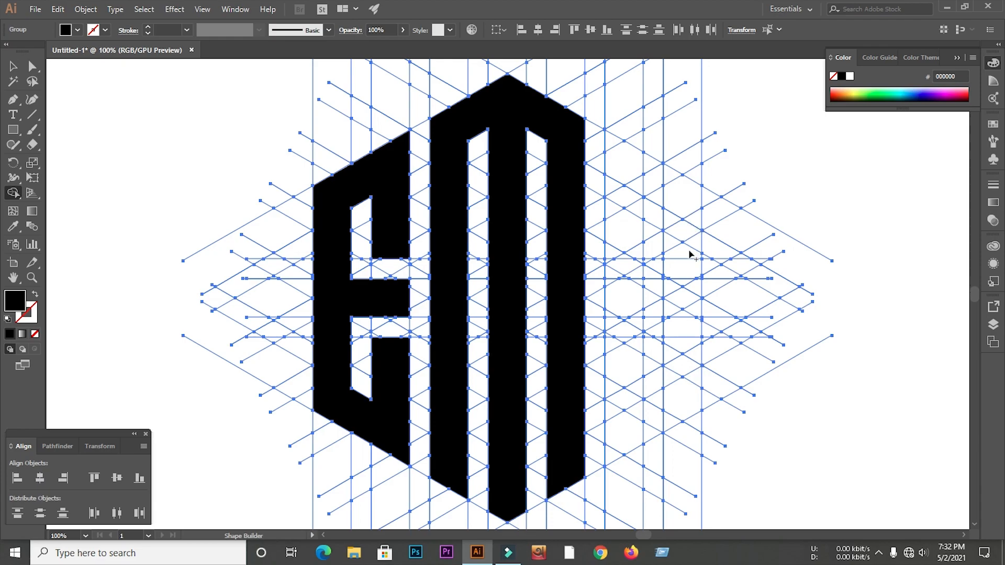
- Merge the grid regions beside the M's right stem into a rough S shape with the Shape Builder
{"action": "mouse_move", "coordinate": [686, 274]}
{"action": "left_mouse_down"}
{"action": "mouse_move", "coordinate": [683, 202]}
{"action": "mouse_move", "coordinate": [628, 178]}
{"action": "left_mouse_up"}
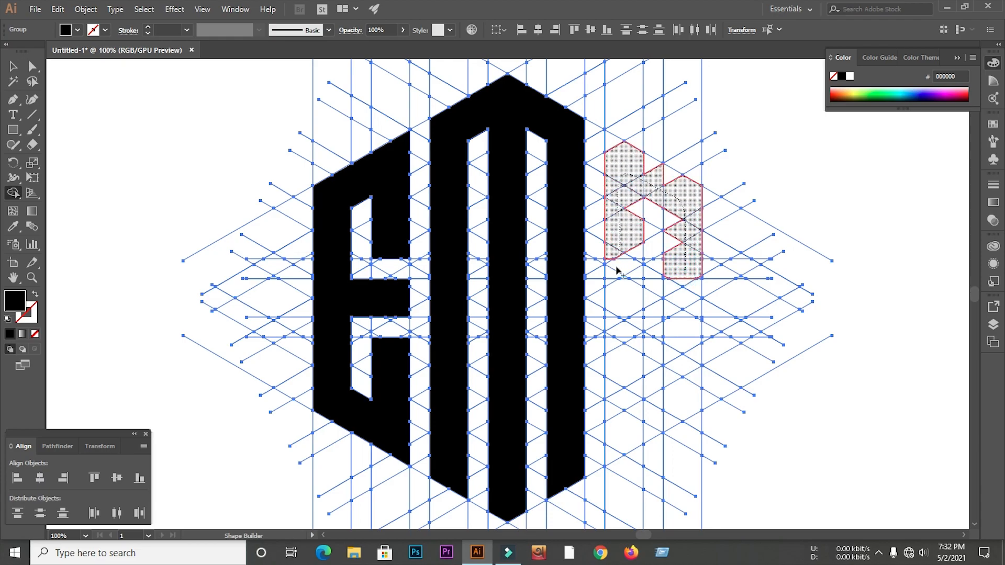
{"action": "left_click_drag", "start_coordinate": [616, 297], "coordinate": [617, 295]}
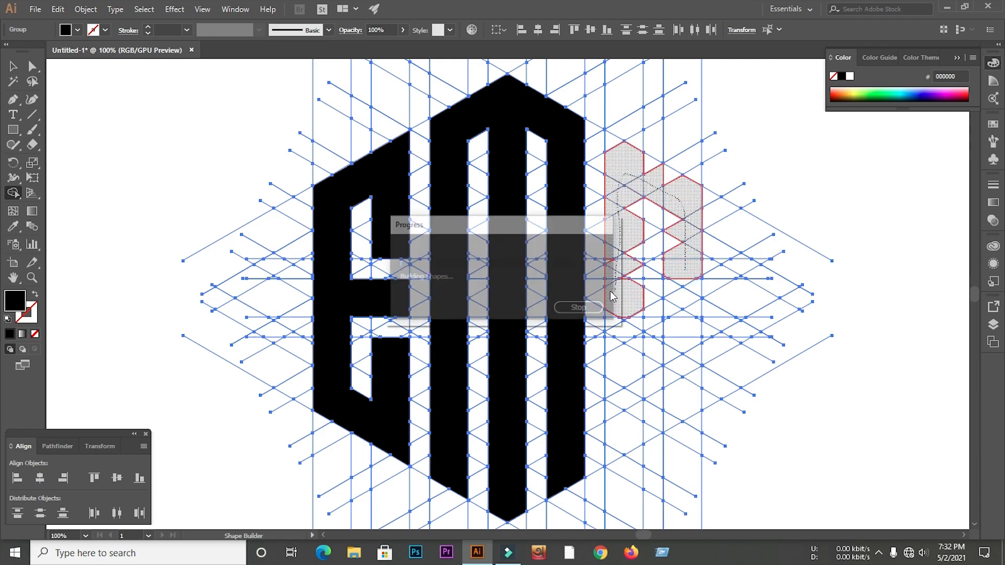
{"action": "left_click_drag", "start_coordinate": [685, 249], "coordinate": [676, 201]}
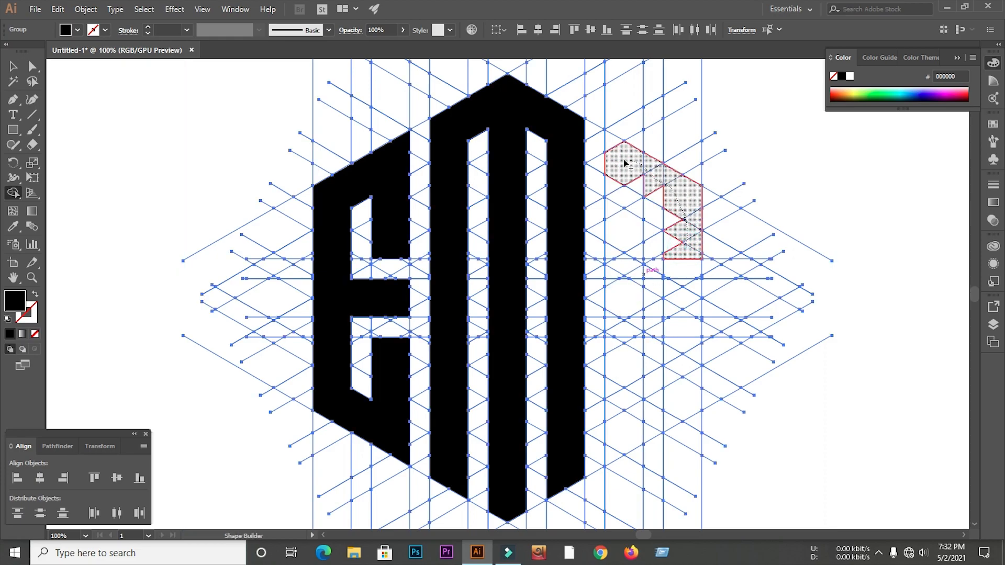
{"action": "left_click_drag", "start_coordinate": [625, 163], "coordinate": [627, 248]}
{"action": "left_click_drag", "start_coordinate": [688, 331], "coordinate": [680, 414]}
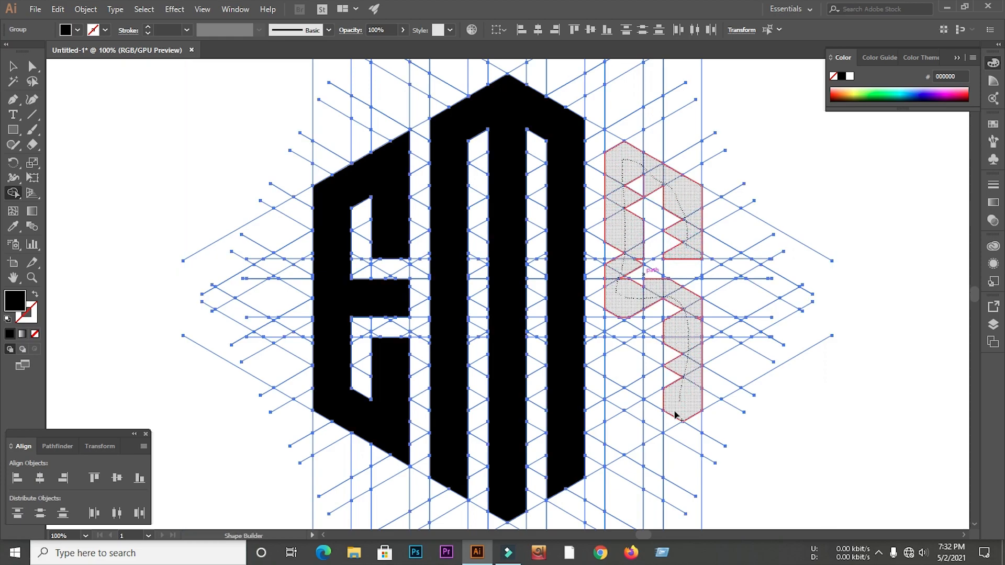
{"action": "left_click_drag", "start_coordinate": [622, 438], "coordinate": [628, 357]}
- Fill the triangular notches and missing corners along the S so its strokes have straight edges
{"action": "scroll", "coordinate": [621, 358], "scroll_direction": "up", "scroll_amount": 4}
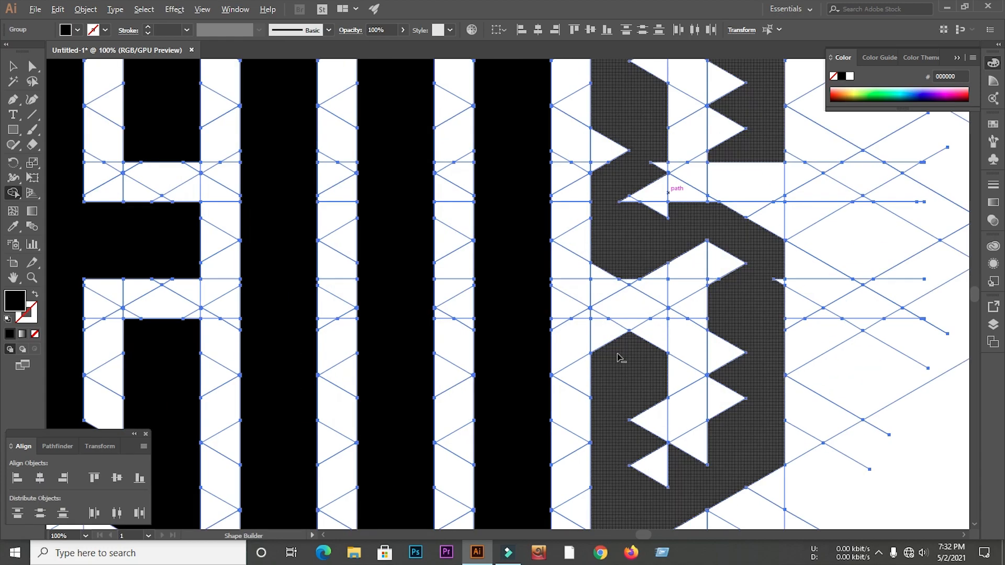
{"action": "mouse_move", "coordinate": [580, 308]}
{"action": "left_mouse_down"}
{"action": "mouse_move", "coordinate": [679, 327]}
{"action": "mouse_move", "coordinate": [669, 503]}
{"action": "left_mouse_up"}
{"action": "scroll", "coordinate": [528, 339], "scroll_direction": "down", "scroll_amount": 3}
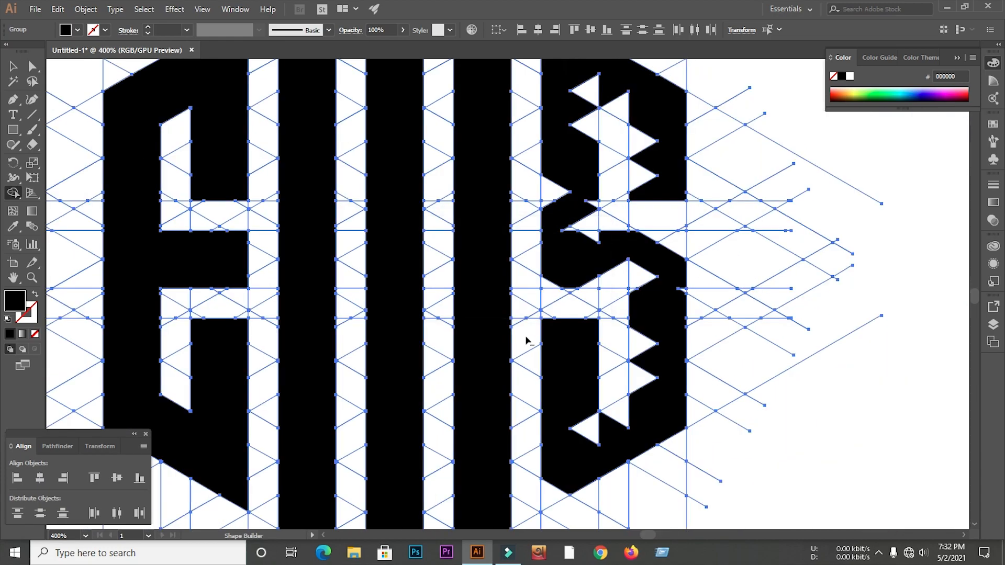
{"action": "left_click", "coordinate": [579, 409]}
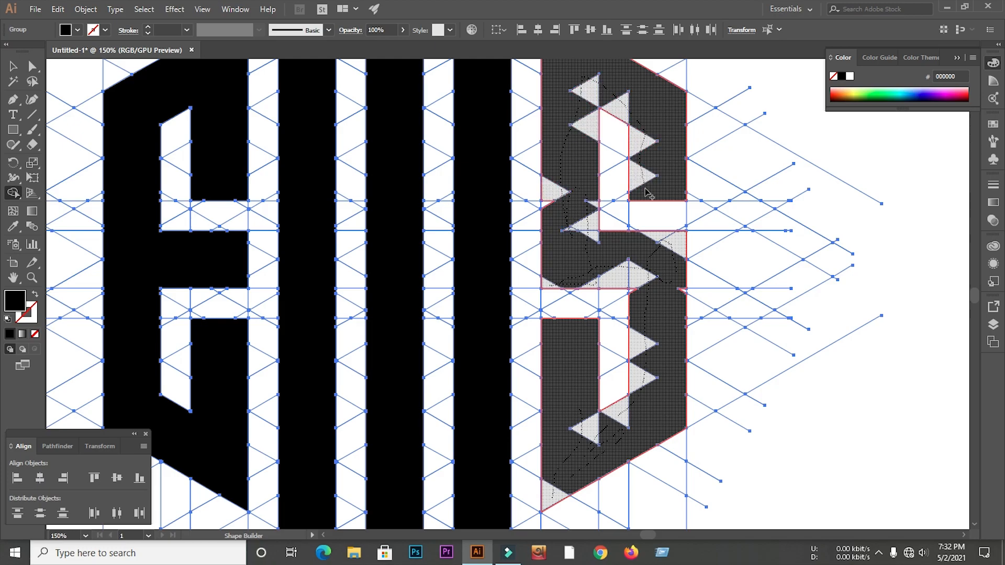
{"action": "left_click_drag", "start_coordinate": [662, 220], "coordinate": [667, 230]}
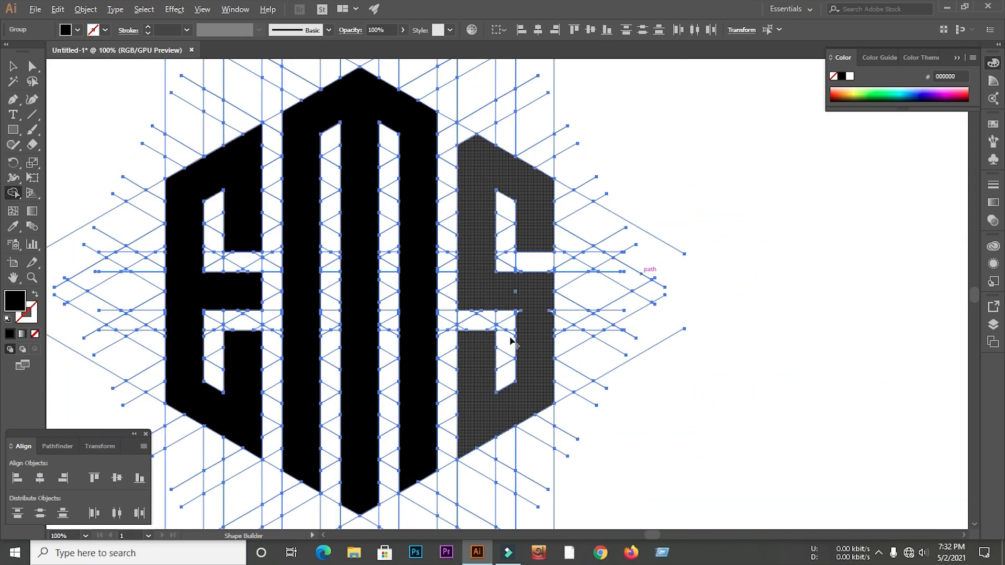
- Fill the remaining tiny slivers inside the S with the Shape Builder to complete the letter
{"action": "scroll", "coordinate": [510, 340], "scroll_direction": "up", "scroll_amount": 5}
{"action": "left_click_drag", "start_coordinate": [527, 140], "coordinate": [607, 205]}
{"action": "left_click_drag", "start_coordinate": [780, 153], "coordinate": [797, 172]}
{"action": "scroll", "coordinate": [634, 222], "scroll_direction": "down", "scroll_amount": 2}
{"action": "scroll", "coordinate": [569, 117], "scroll_direction": "up", "scroll_amount": 6}
{"action": "left_click_drag", "start_coordinate": [577, 168], "coordinate": [606, 209]}
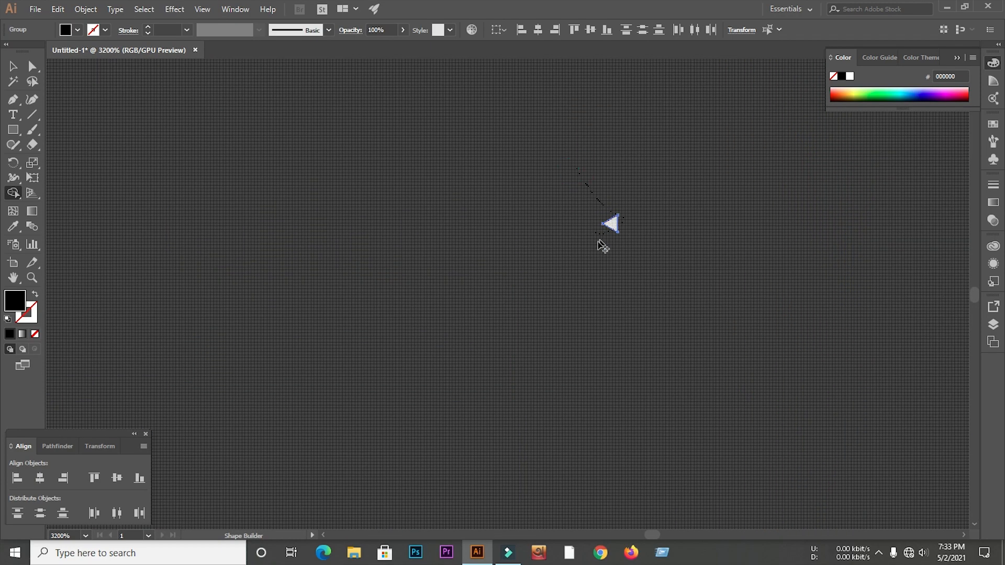
{"action": "left_click_drag", "start_coordinate": [602, 243], "coordinate": [603, 245]}
{"action": "scroll", "coordinate": [545, 261], "scroll_direction": "down", "scroll_amount": 6}
{"action": "scroll", "coordinate": [521, 109], "scroll_direction": "up", "scroll_amount": 3}
{"action": "left_click_drag", "start_coordinate": [489, 172], "coordinate": [505, 294]}
{"action": "scroll", "coordinate": [633, 274], "scroll_direction": "down", "scroll_amount": 5}
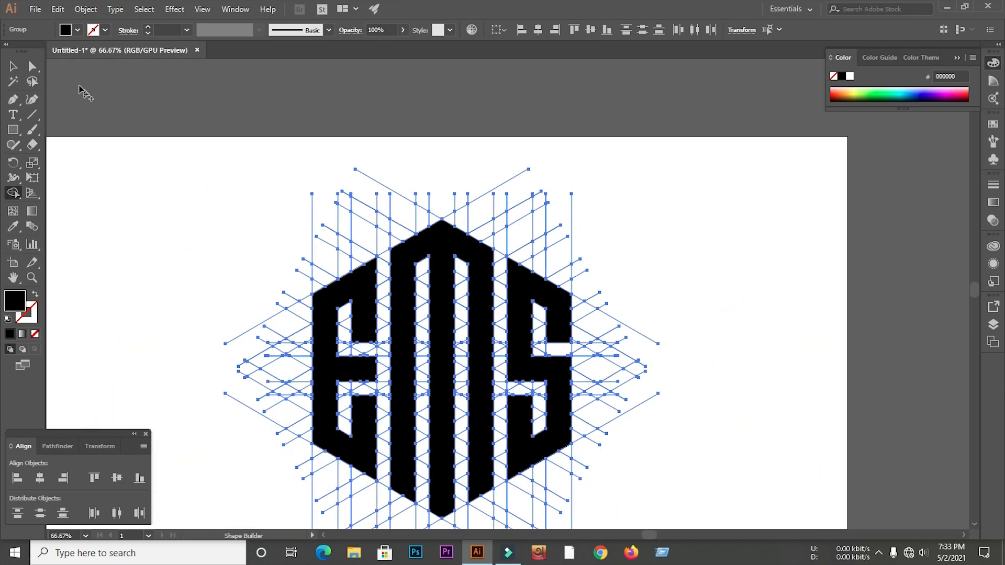
- Ungroup the whole artwork and the group containing the vertical grid lines
{"action": "left_click", "coordinate": [14, 66]}
{"action": "right_click", "coordinate": [390, 304]}
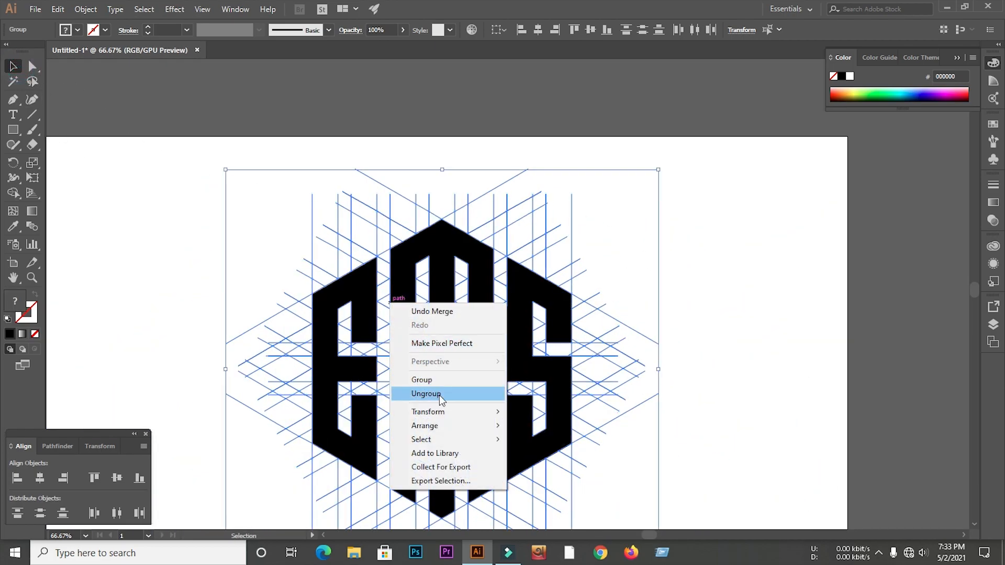
{"action": "left_click", "coordinate": [439, 394]}
{"action": "left_click", "coordinate": [790, 319]}
{"action": "left_click", "coordinate": [361, 301]}
{"action": "right_click", "coordinate": [402, 271]}
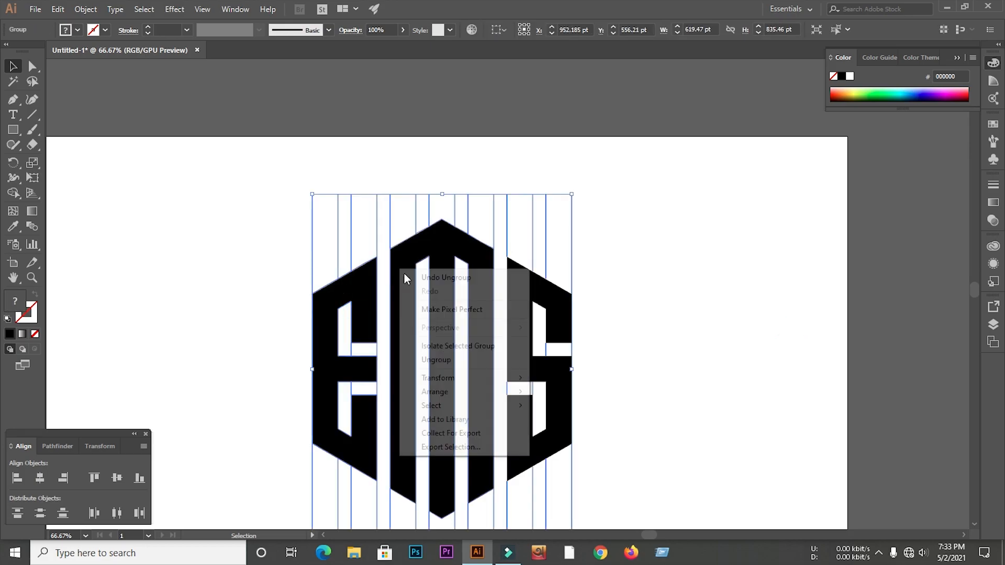
{"action": "left_click", "coordinate": [449, 358]}
{"action": "key", "text": "Delete"}
- Ungroup the remaining angled-line groups so the E, M and S can be selected apart from the grid
{"action": "left_click", "coordinate": [365, 298]}
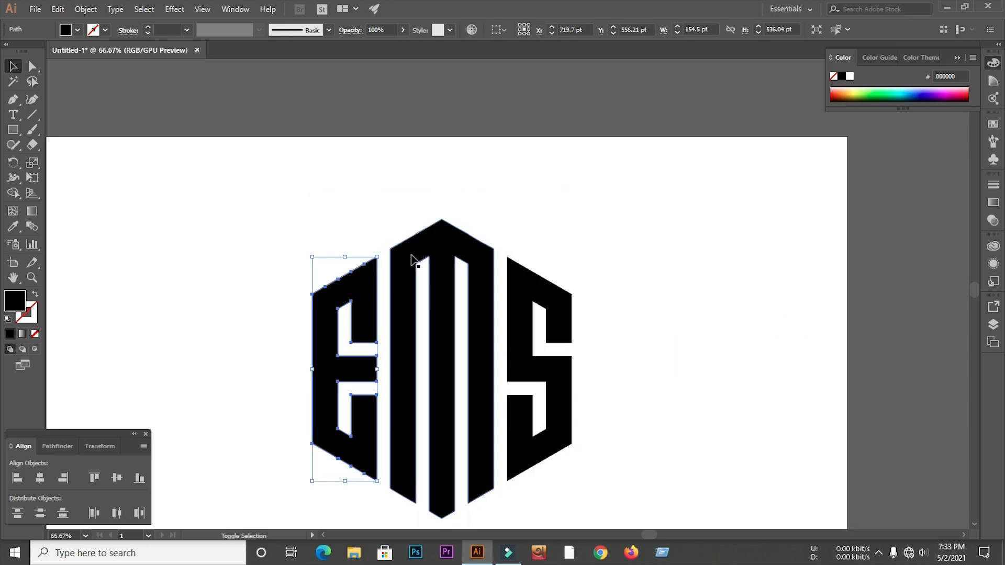
{"action": "left_click", "coordinate": [412, 257], "text": "shift"}
{"action": "left_click", "coordinate": [502, 264], "text": "shift"}
{"action": "left_click", "coordinate": [693, 228]}
{"action": "right_click", "coordinate": [474, 256]}
{"action": "left_click", "coordinate": [504, 348]}
{"action": "left_click", "coordinate": [720, 332]}
{"action": "left_click", "coordinate": [560, 309]}
{"action": "right_click", "coordinate": [561, 311]}
{"action": "left_click", "coordinate": [598, 401]}
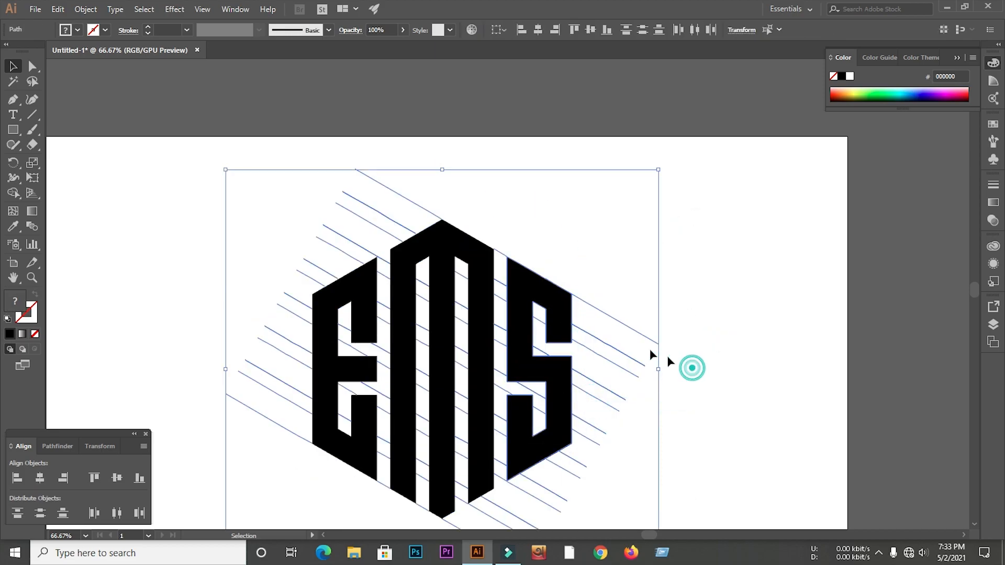
- Select the S, M and E together and group them
{"action": "left_click", "coordinate": [555, 312]}
{"action": "left_click", "coordinate": [471, 262], "text": "shift"}
{"action": "left_click", "coordinate": [369, 284], "text": "shift"}
{"action": "right_click", "coordinate": [365, 280]}
{"action": "left_click", "coordinate": [407, 352]}
- Move the grouped letters away from the leftover grid lines, delete the lines, and place the lettering in the artboard's right half
{"action": "scroll", "coordinate": [371, 261], "scroll_direction": "down", "scroll_amount": 2}
{"action": "left_click_drag", "start_coordinate": [421, 267], "coordinate": [754, 231]}
{"action": "left_click_drag", "start_coordinate": [556, 412], "coordinate": [558, 409]}
{"action": "key", "text": "Delete"}
{"action": "left_click_drag", "start_coordinate": [703, 294], "coordinate": [371, 322]}
{"action": "scroll", "coordinate": [319, 315], "scroll_direction": "up", "scroll_amount": 2}
{"action": "left_click", "coordinate": [236, 257]}
{"action": "left_click_drag", "start_coordinate": [493, 292], "coordinate": [321, 290]}
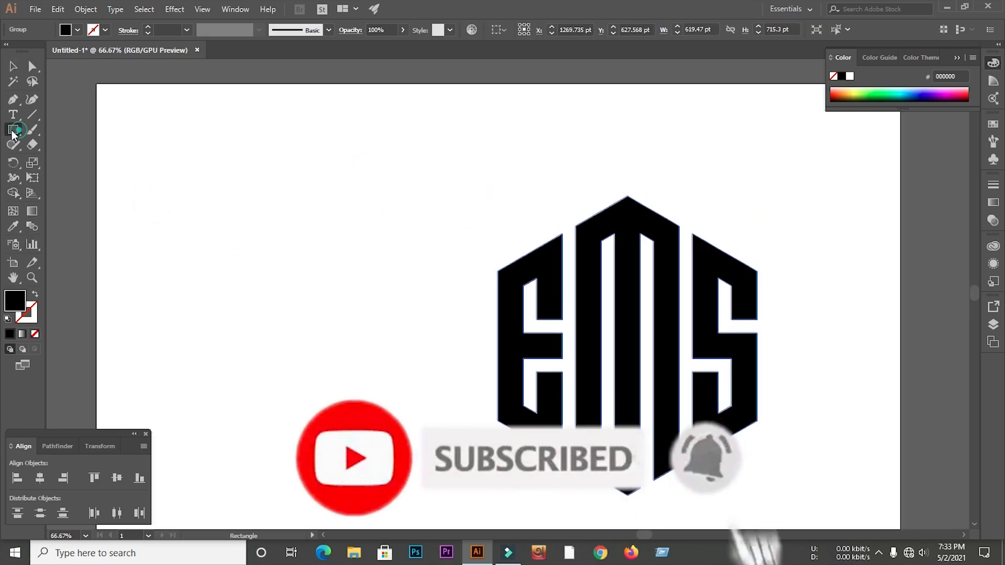
- Draw a black hexagon about 679 × 784 pt beside the lettering with the Polygon tool, rotated so a corner points up
{"action": "left_click_drag", "start_coordinate": [13, 129], "coordinate": [58, 169]}
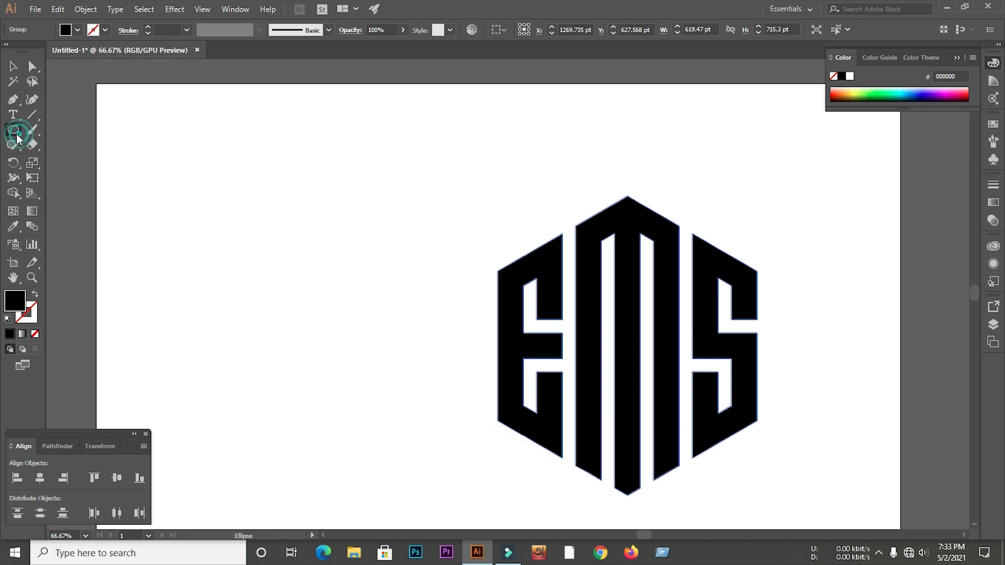
{"action": "left_click_drag", "start_coordinate": [18, 137], "coordinate": [17, 137]}
{"action": "left_click_drag", "start_coordinate": [267, 261], "coordinate": [338, 413]}
{"action": "left_click", "coordinate": [14, 64]}
{"action": "left_click_drag", "start_coordinate": [436, 118], "coordinate": [388, 346]}
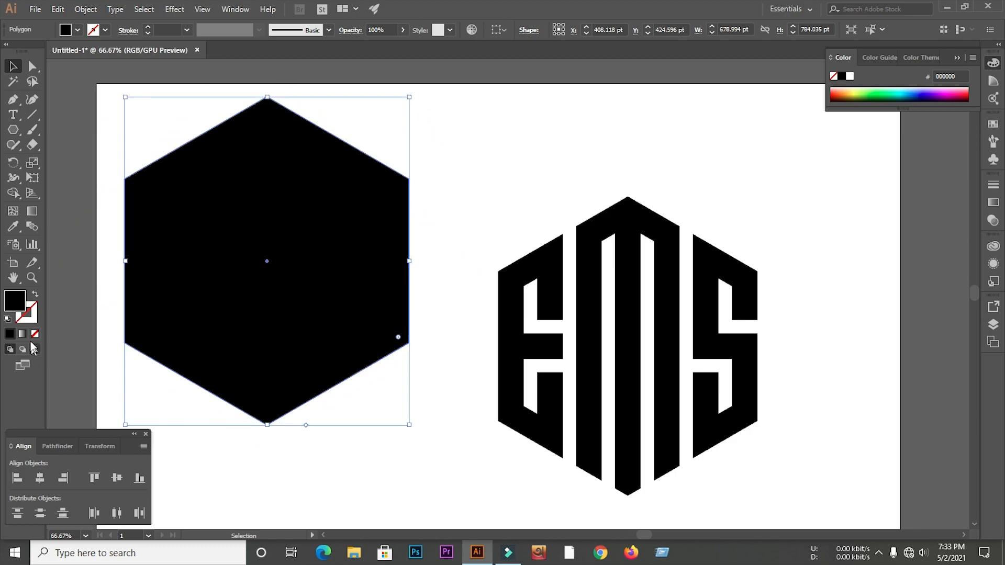
- Turn the hexagon into an unfilled black outline with a 26 pt stroke and round its corners to about 32 pt
{"action": "left_click", "coordinate": [36, 294]}
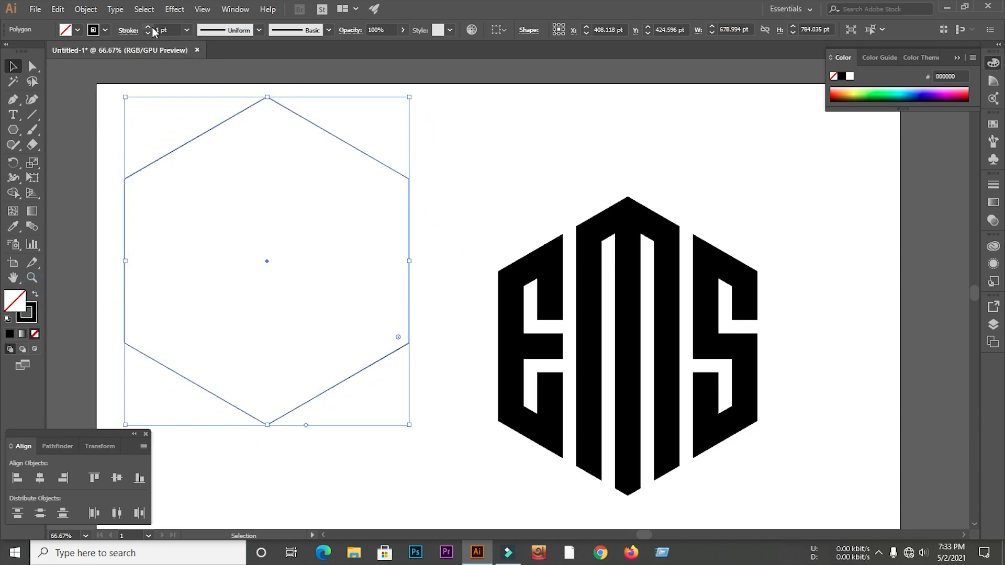
{"action": "left_click_drag", "start_coordinate": [151, 30], "coordinate": [152, 32]}
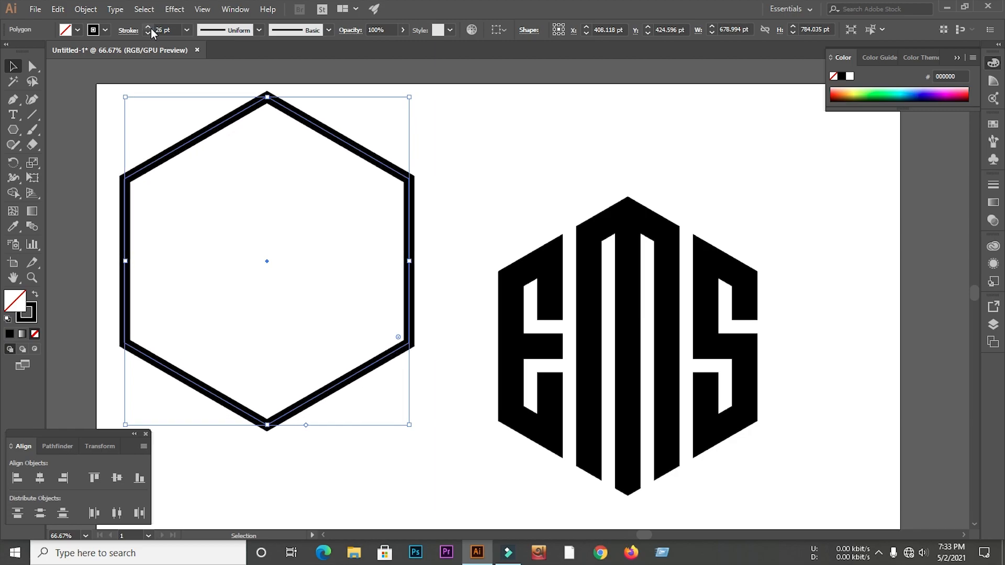
{"action": "left_click", "coordinate": [32, 67]}
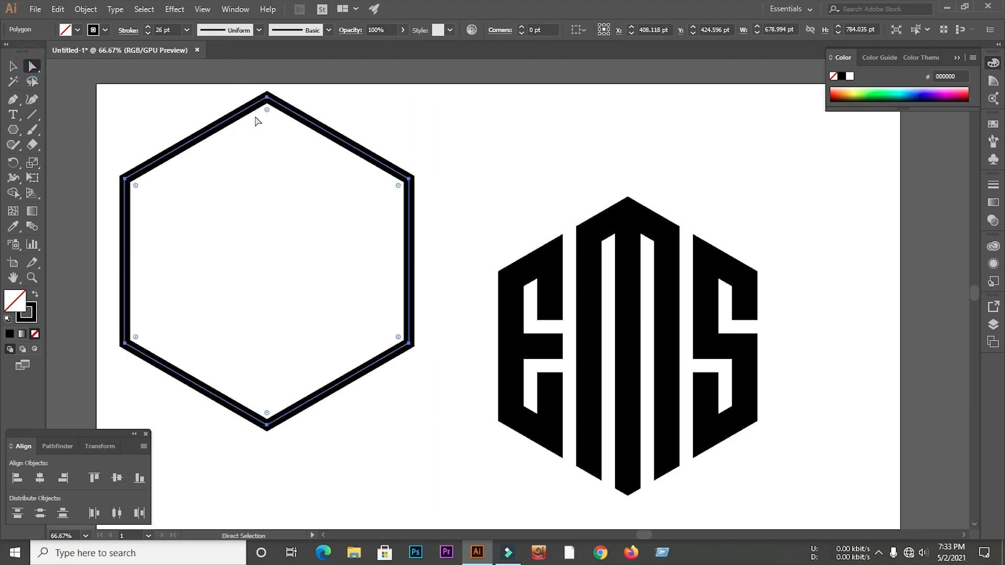
{"action": "mouse_move", "coordinate": [268, 111]}
{"action": "left_mouse_down"}
{"action": "mouse_move", "coordinate": [269, 102]}
{"action": "mouse_move", "coordinate": [260, 120]}
{"action": "left_mouse_up"}
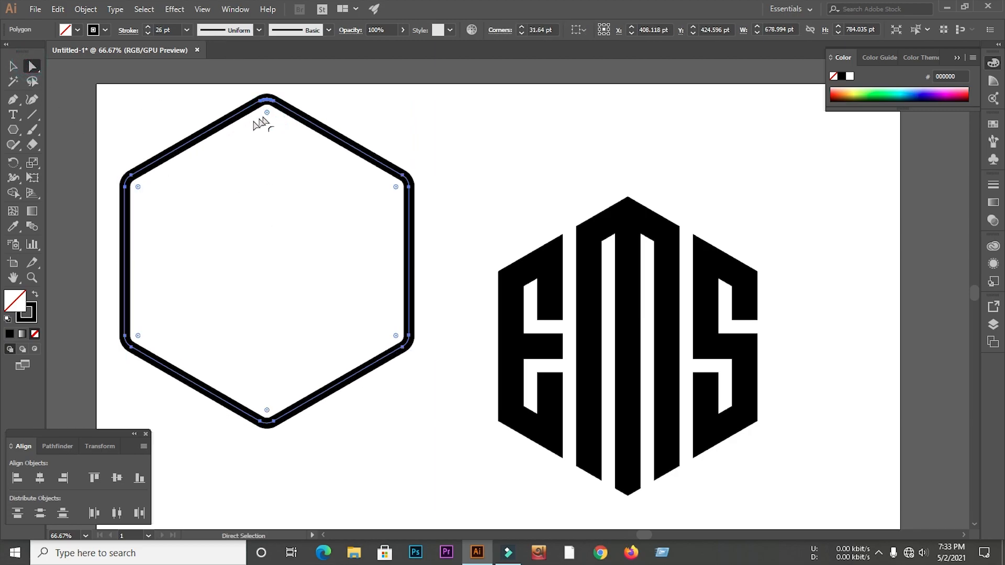
- Centre the hexagon outline and the lettering on each other horizontally and vertically
{"action": "left_click", "coordinate": [13, 66]}
{"action": "left_click", "coordinate": [275, 242]}
{"action": "key", "text": "ctrl+a"}
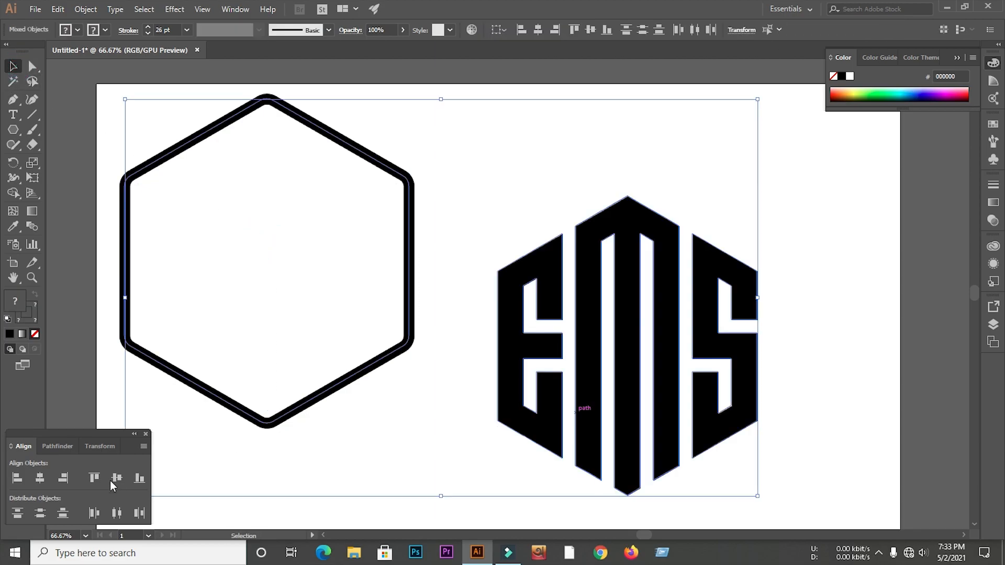
{"action": "left_click", "coordinate": [39, 478]}
{"action": "left_click", "coordinate": [116, 478]}
{"action": "left_click", "coordinate": [663, 388]}
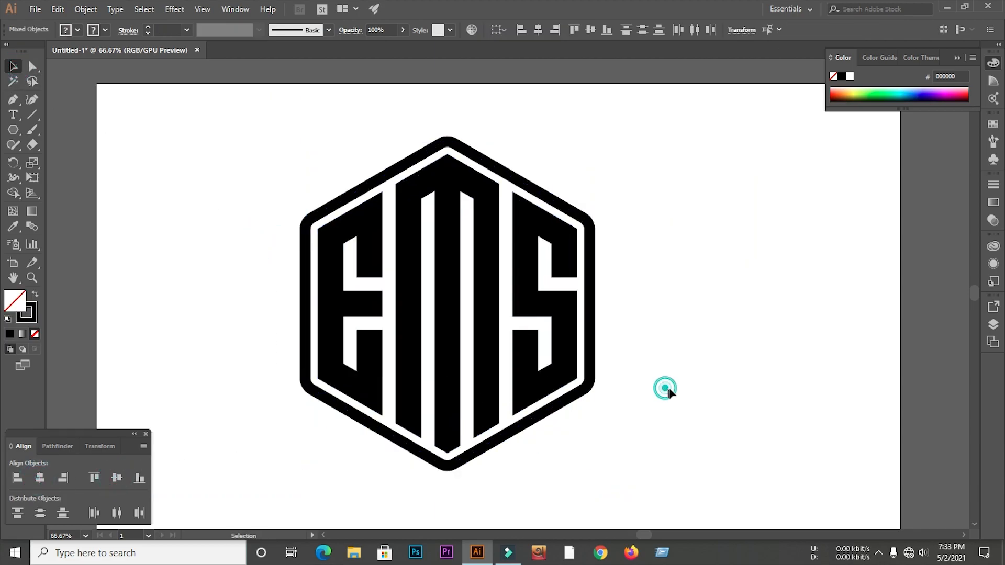
- Group the hexagon outline with the lettering and move the logo near the centre of the artboard
{"action": "scroll", "coordinate": [533, 215], "scroll_direction": "down", "scroll_amount": 2}
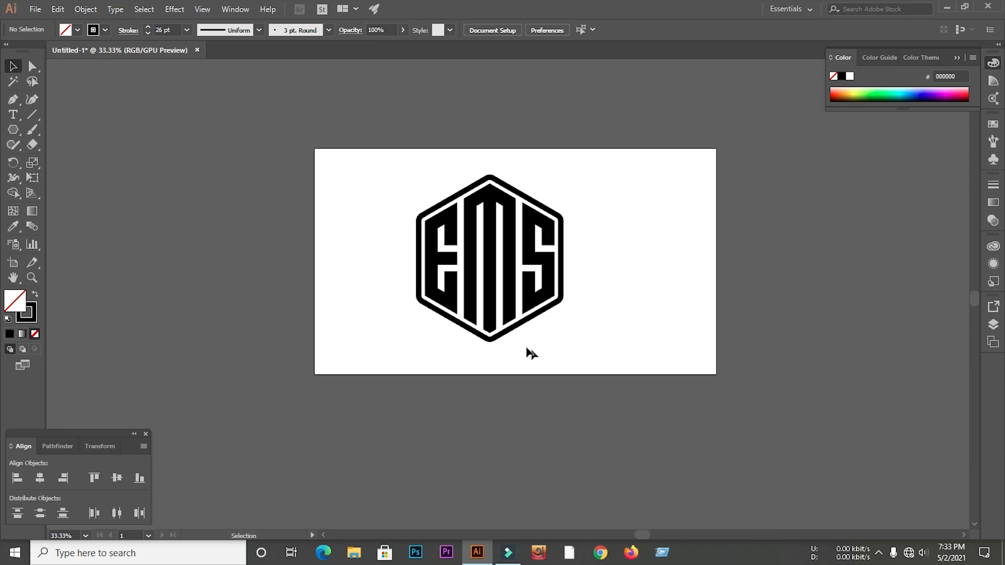
{"action": "scroll", "coordinate": [408, 177], "scroll_direction": "up", "scroll_amount": 2}
{"action": "left_click_drag", "start_coordinate": [382, 172], "coordinate": [623, 359]}
{"action": "right_click", "coordinate": [622, 358]}
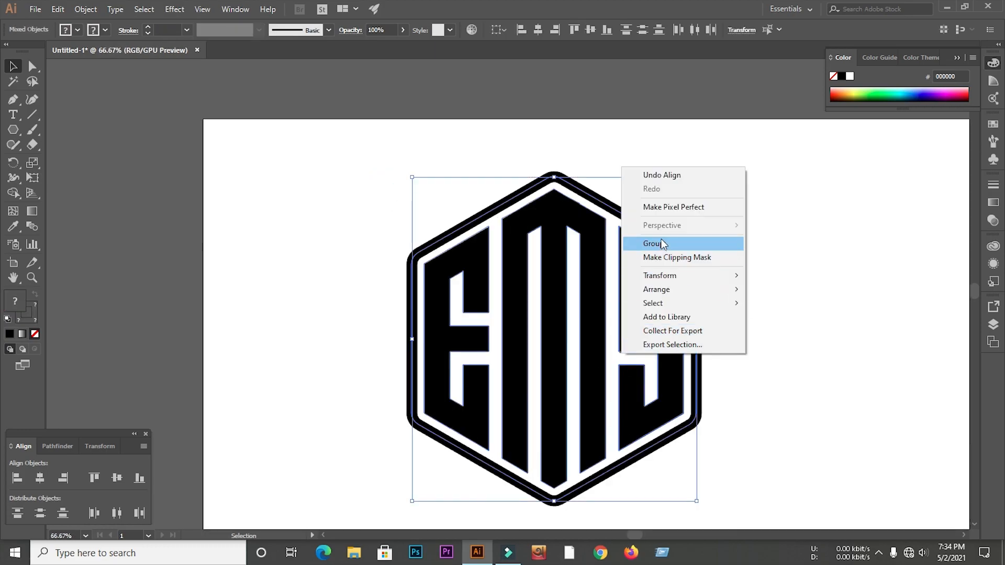
{"action": "left_click", "coordinate": [645, 243]}
{"action": "left_click", "coordinate": [827, 278]}
{"action": "key", "text": "ctrl+0"}
{"action": "left_click_drag", "start_coordinate": [498, 287], "coordinate": [520, 292]}
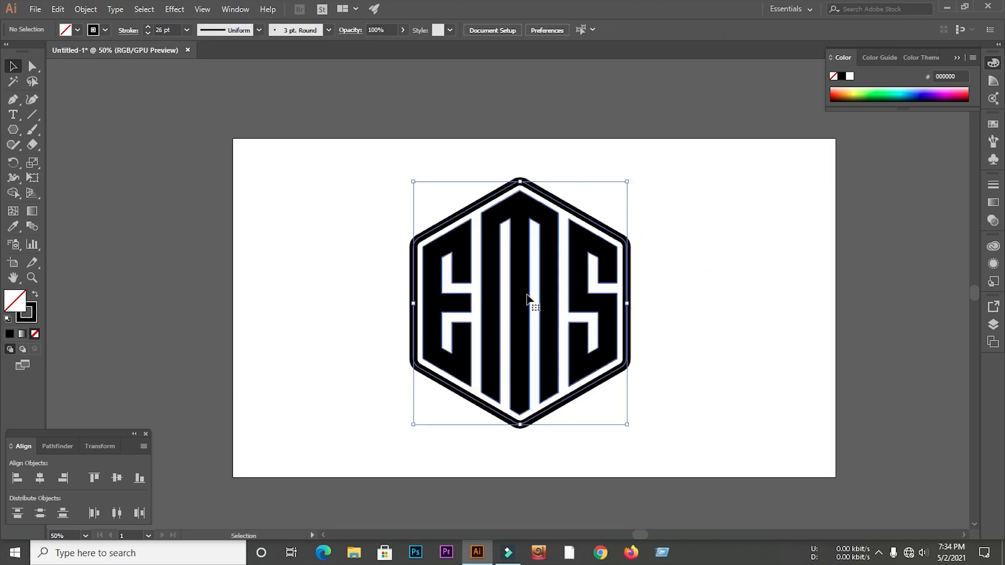